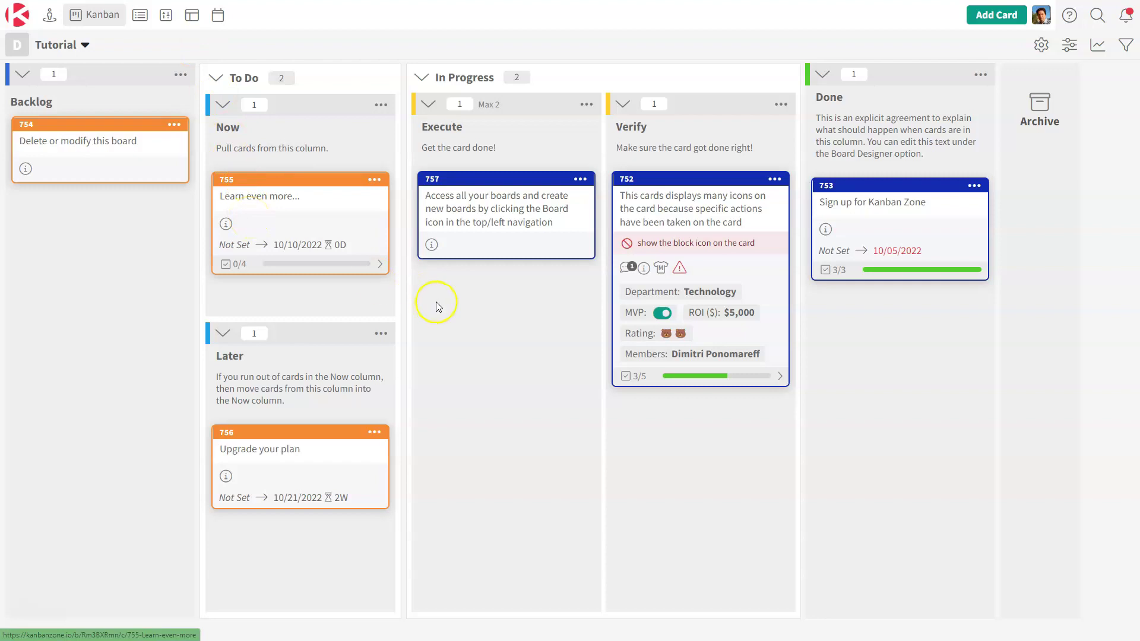
# Step: Highlight the Execute lane's Max 2 limit and the Done column's description, then clear the highlight
pyautogui.moveTo(502, 109); pyautogui.dragTo(487, 109)
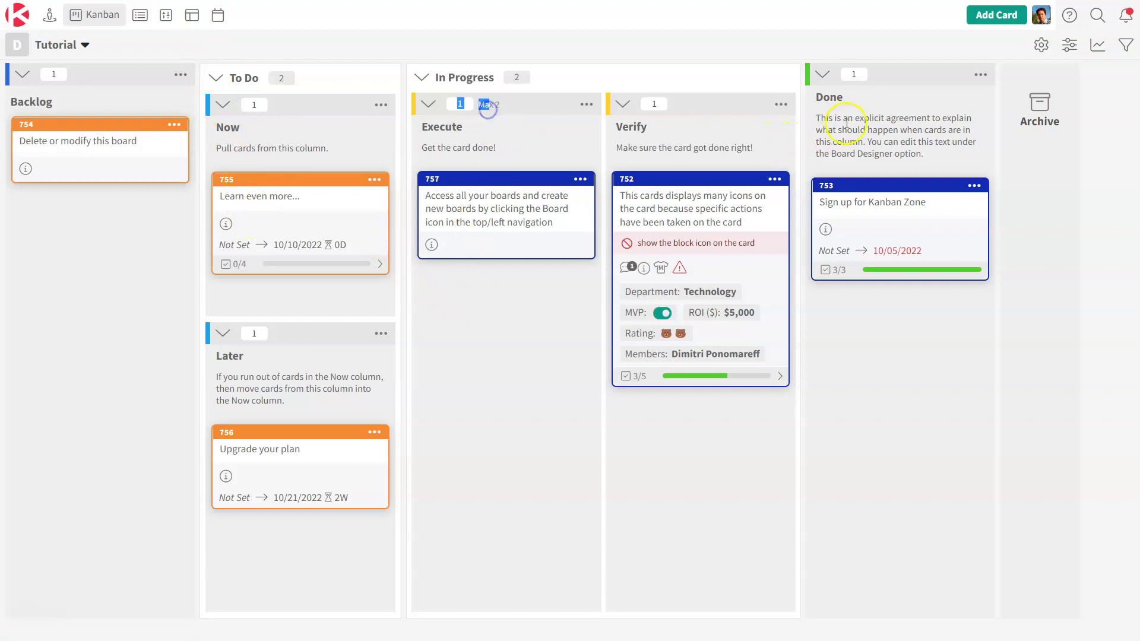
pyautogui.moveTo(855, 117); pyautogui.dragTo(904, 140)
pyautogui.click(898, 387)
# Step: Switch the Tutorial board to List view and select cards 755 and 756
pyautogui.click(140, 19)
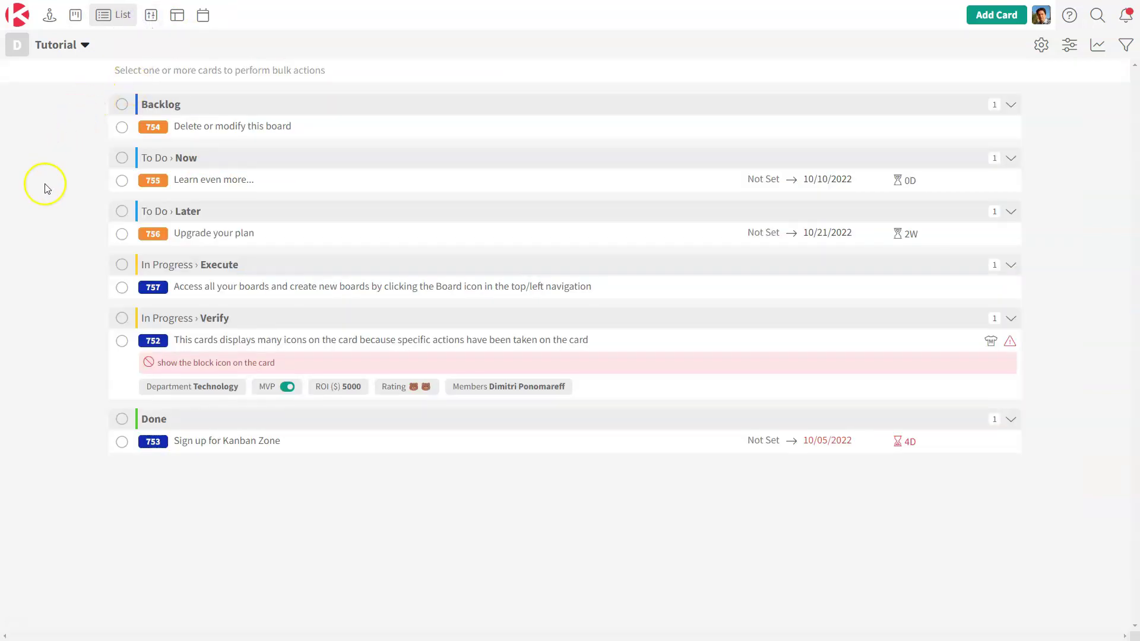
pyautogui.click(121, 181)
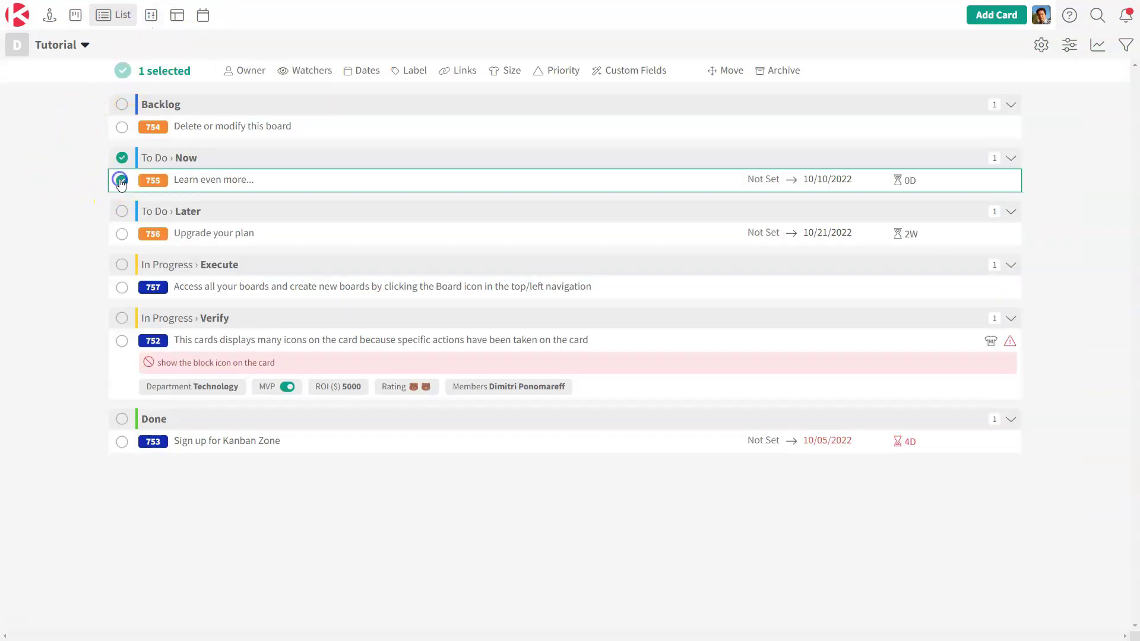
pyautogui.click(121, 235)
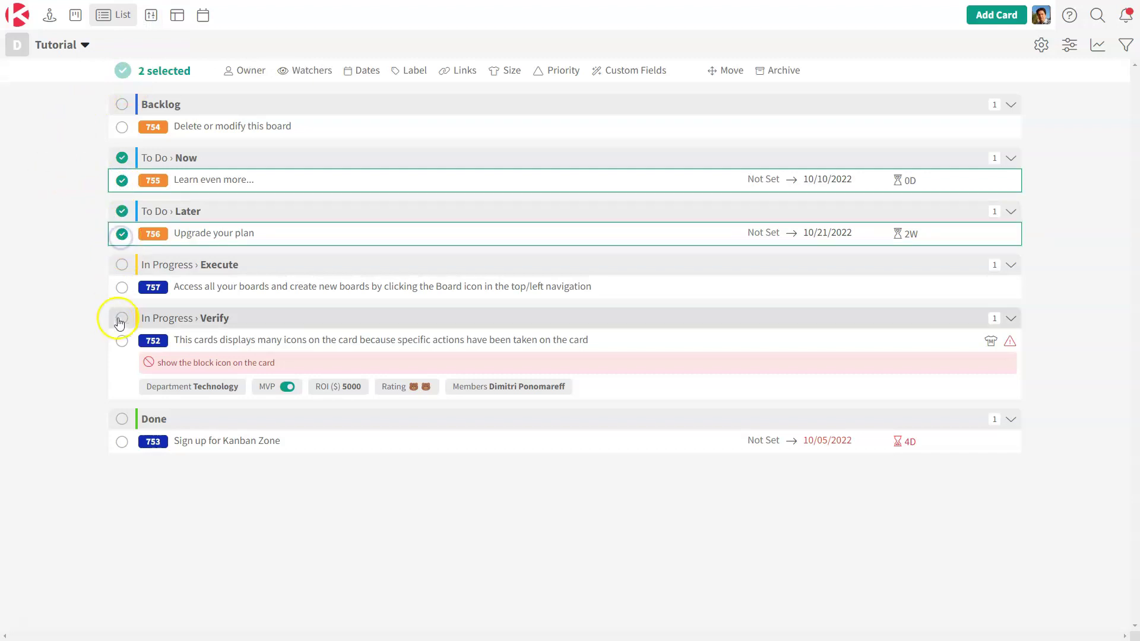
# Step: Go through the bulk Owner, Watchers, Links and Priority options, ending on Custom Fields for both cards
pyautogui.click(262, 71)
pyautogui.click(310, 72)
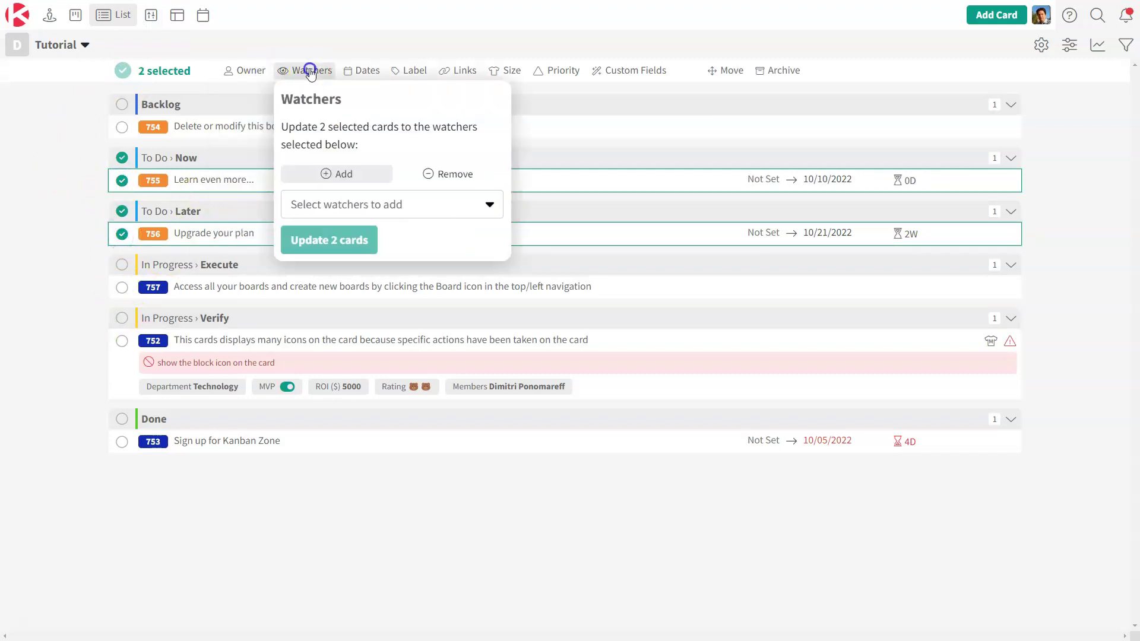
pyautogui.click(461, 71)
pyautogui.click(567, 71)
pyautogui.click(651, 73)
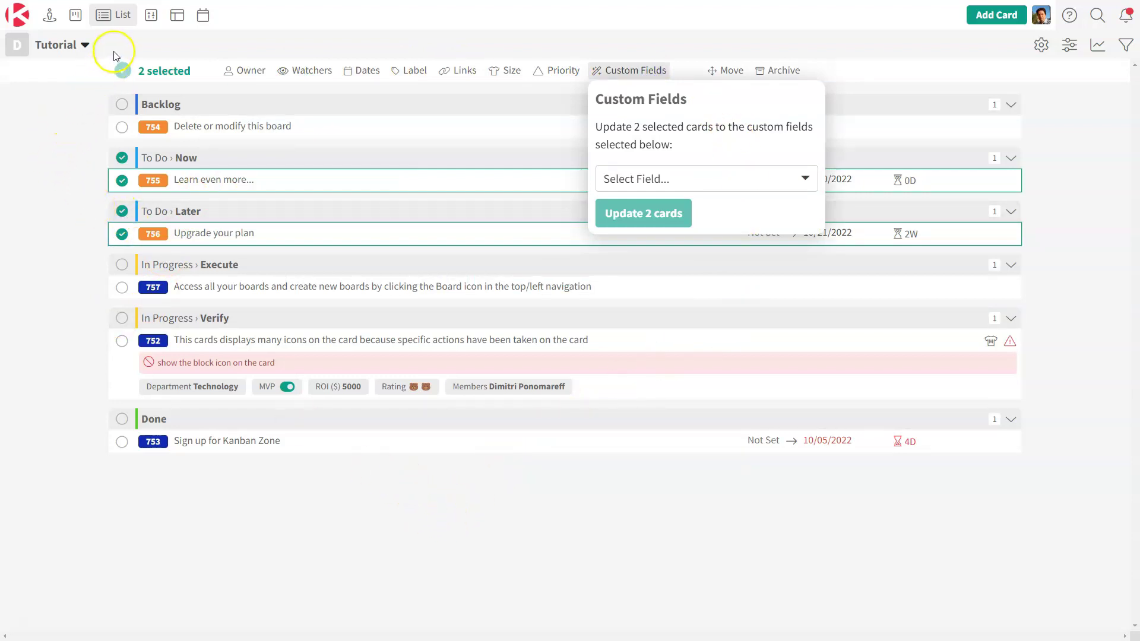
# Step: Check the board list beside Tutorial, then show cards 752–757 in Table view
pyautogui.click(84, 47)
pyautogui.click(83, 50)
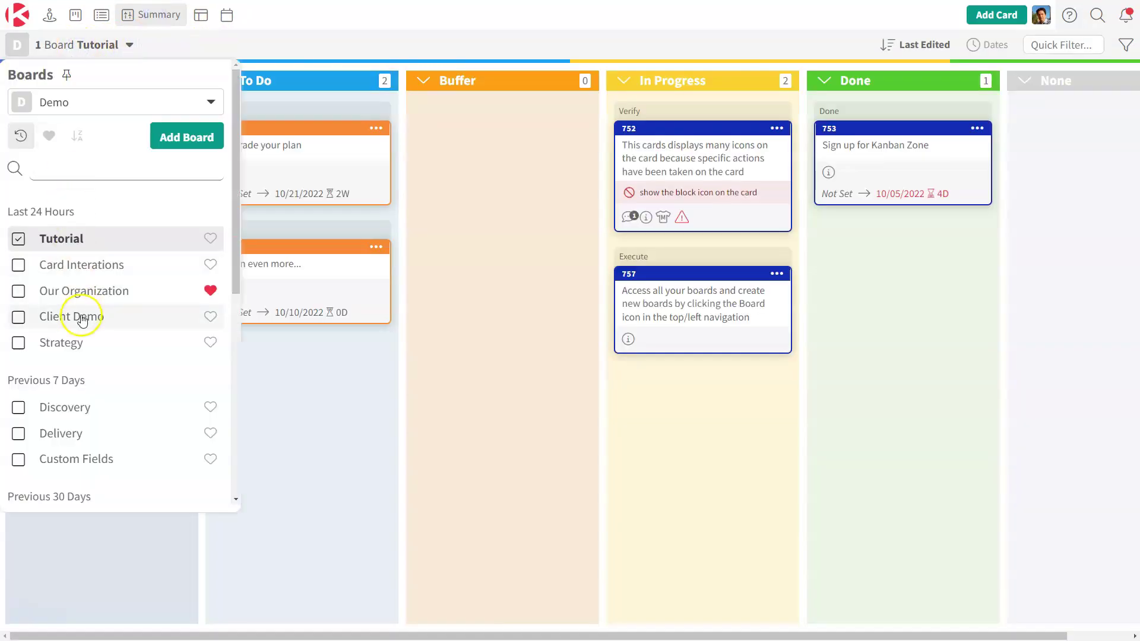
pyautogui.click(266, 47)
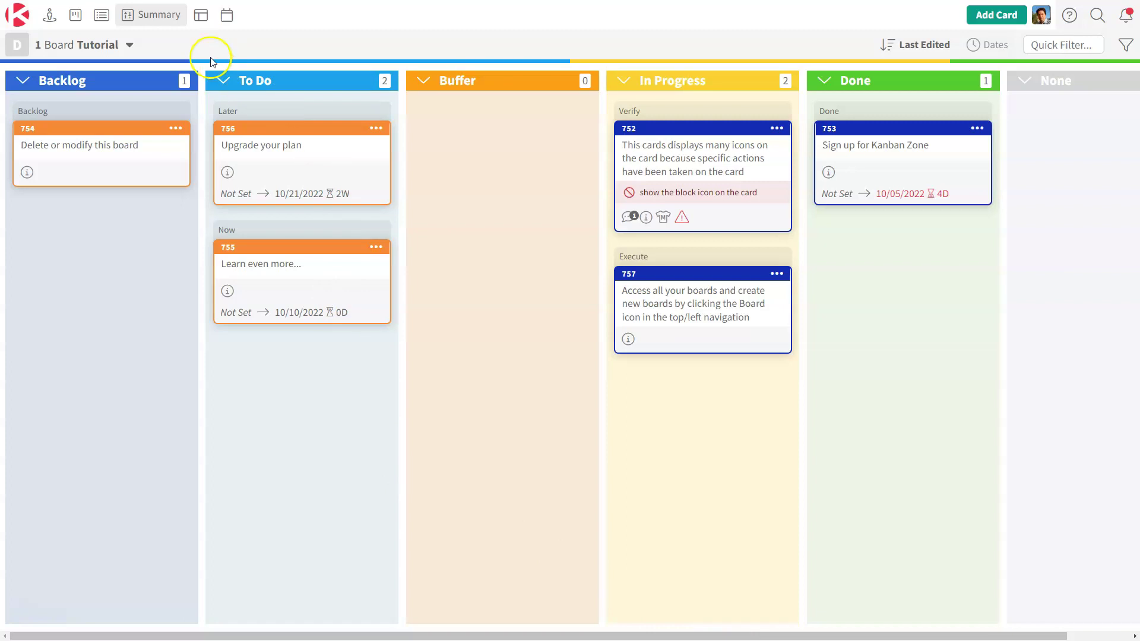
pyautogui.click(203, 19)
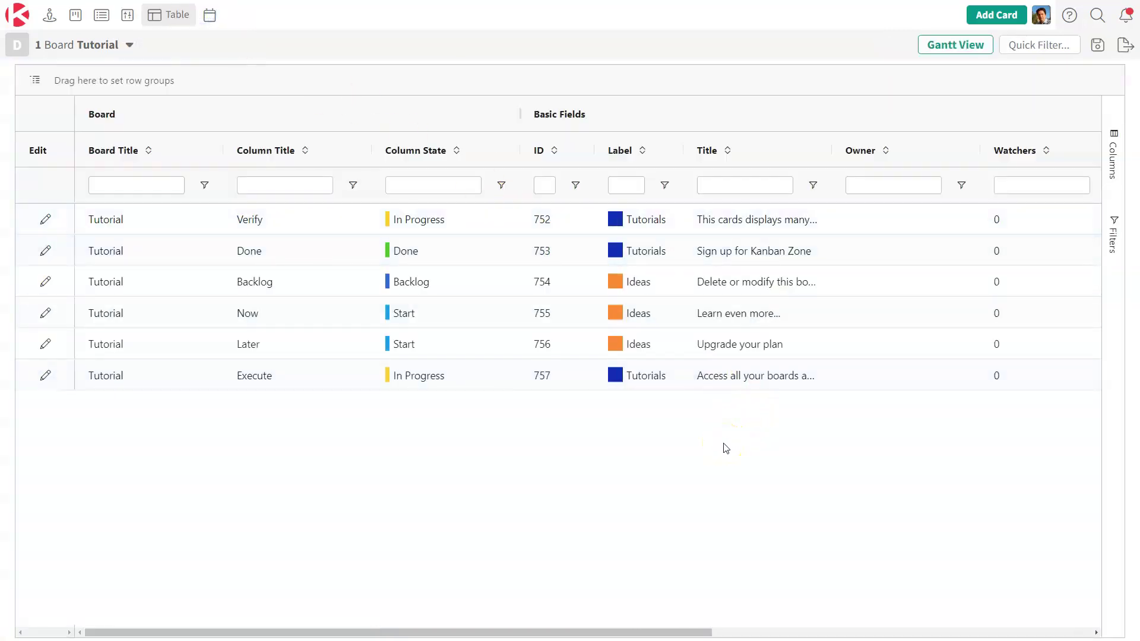
# Step: Open the Columns side panel and group the table rows by Column State
pyautogui.click(714, 462)
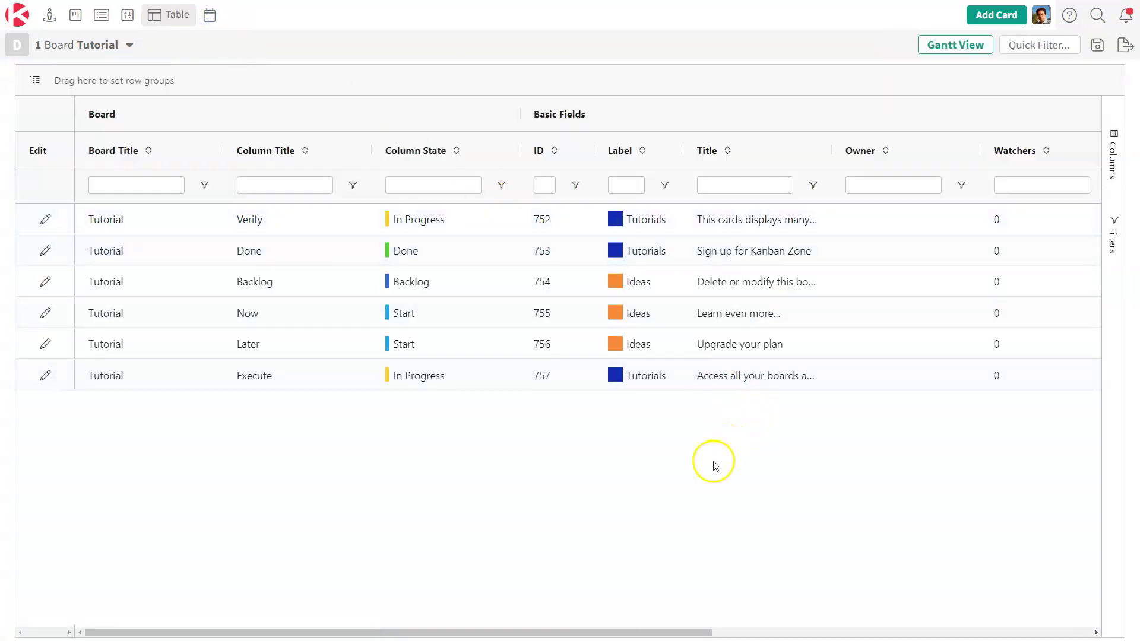
pyautogui.click(1113, 156)
pyautogui.click(942, 126)
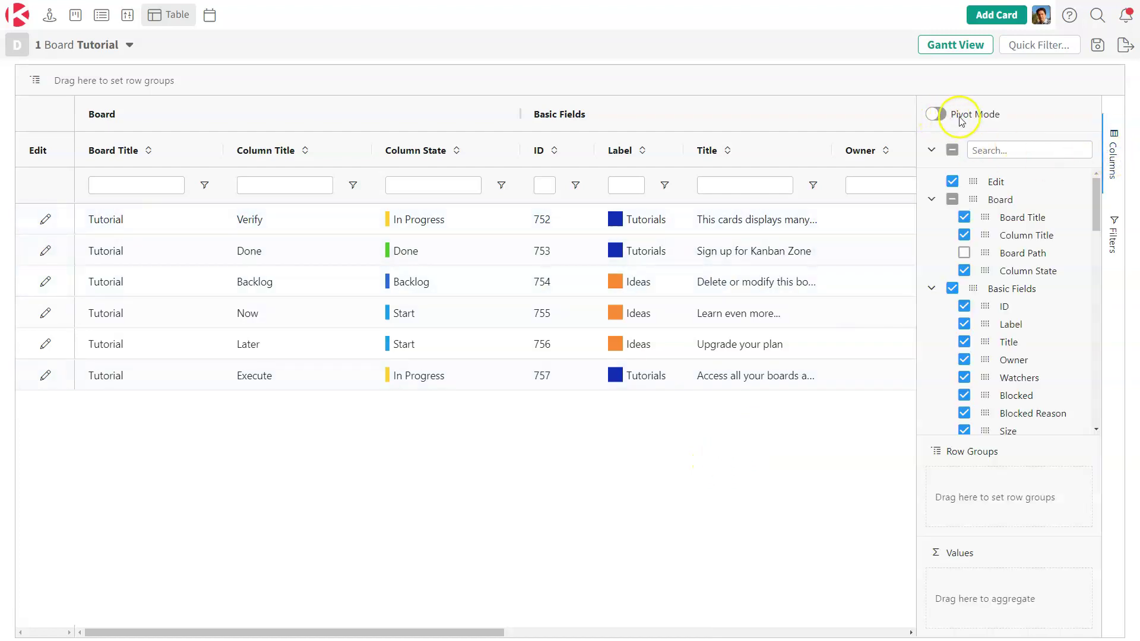
pyautogui.click(920, 232)
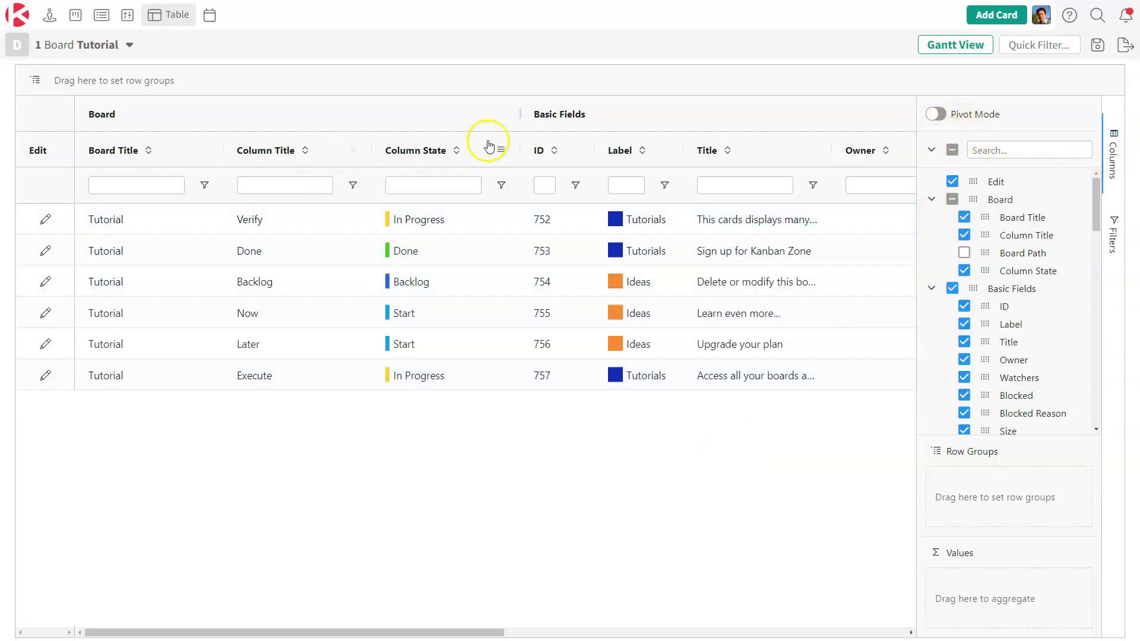
pyautogui.moveTo(420, 145); pyautogui.dragTo(127, 84)
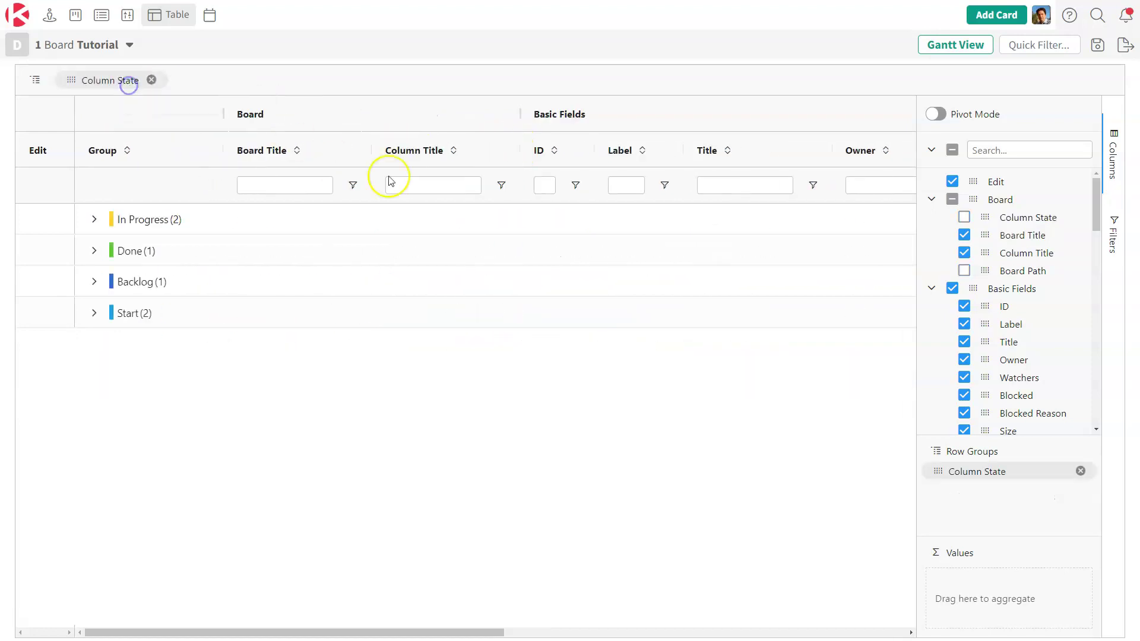
# Step: Try the Column Title filter box and its options, then close them
pyautogui.click(414, 188)
pyautogui.click(501, 188)
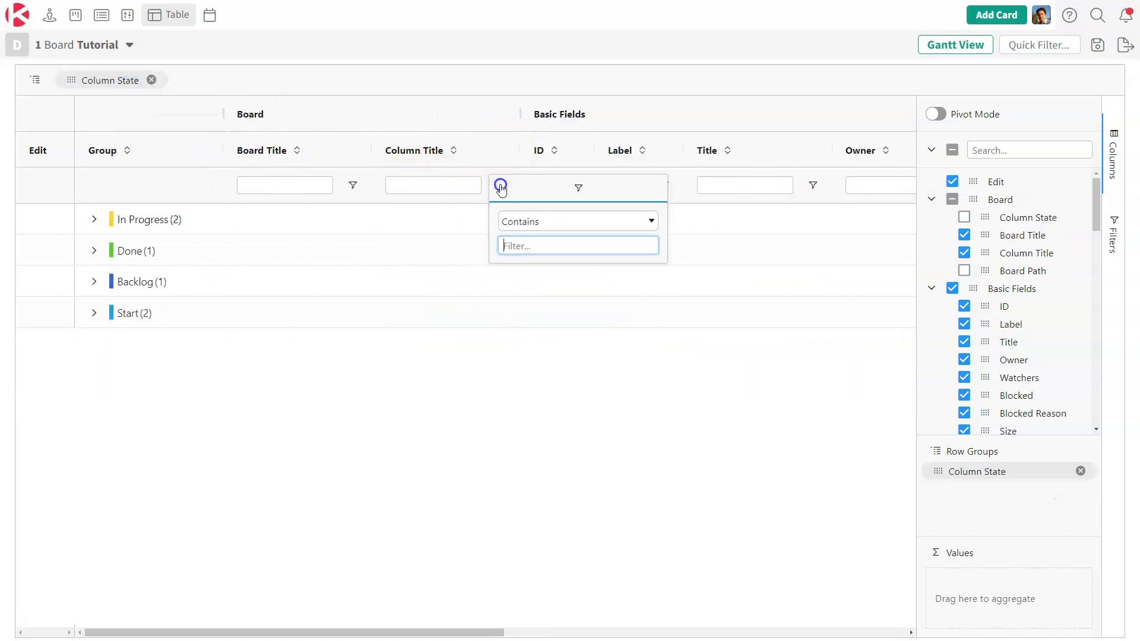
pyautogui.click(434, 365)
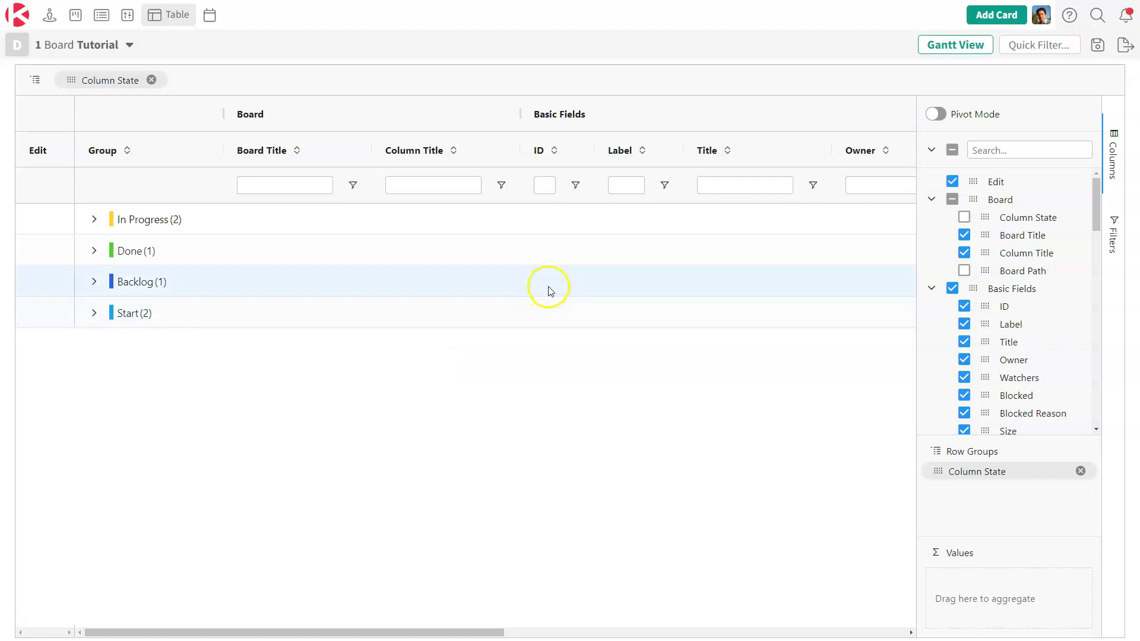
# Step: Select Board Title and Column Title cells across three groups and view their context actions
pyautogui.moveTo(293, 230); pyautogui.dragTo(444, 292)
pyautogui.rightClick(456, 264)
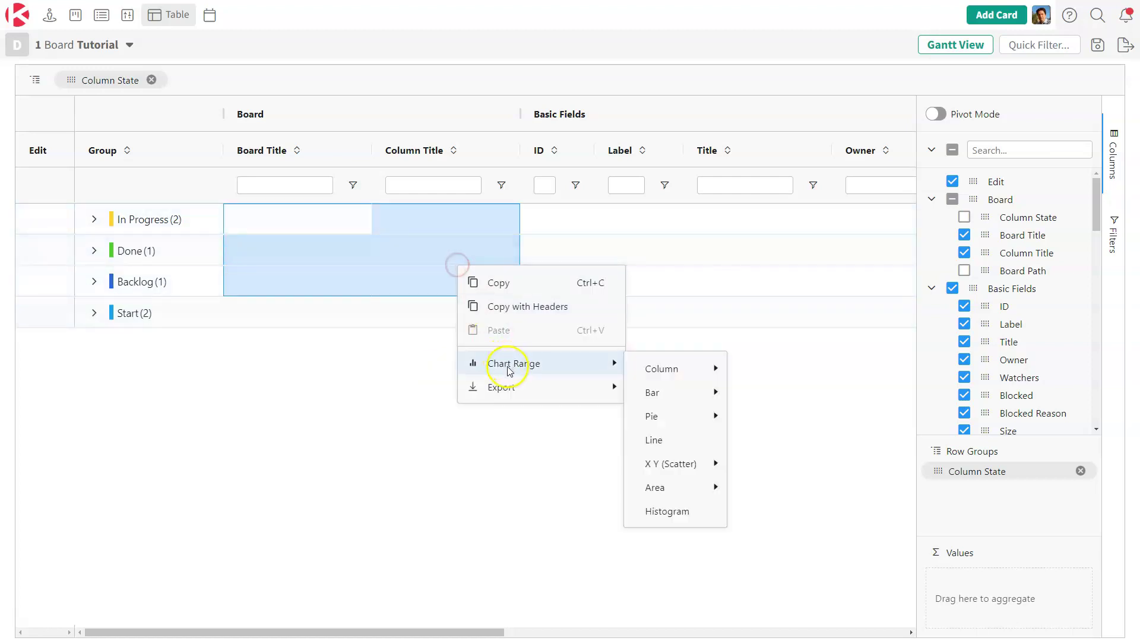
pyautogui.moveTo(519, 396)
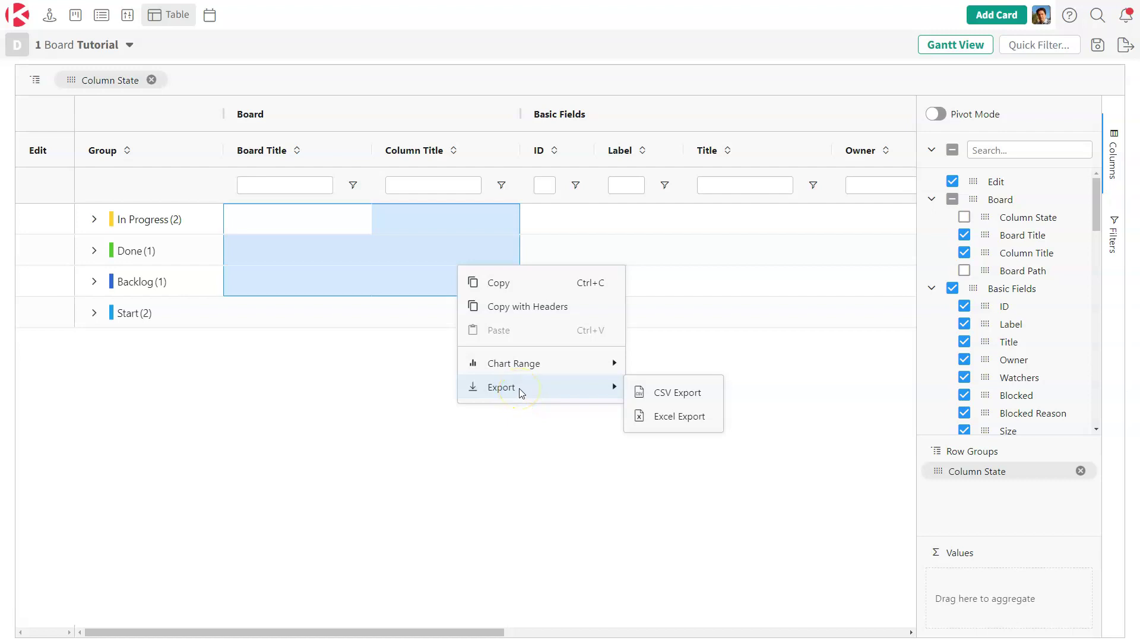
pyautogui.click(326, 365)
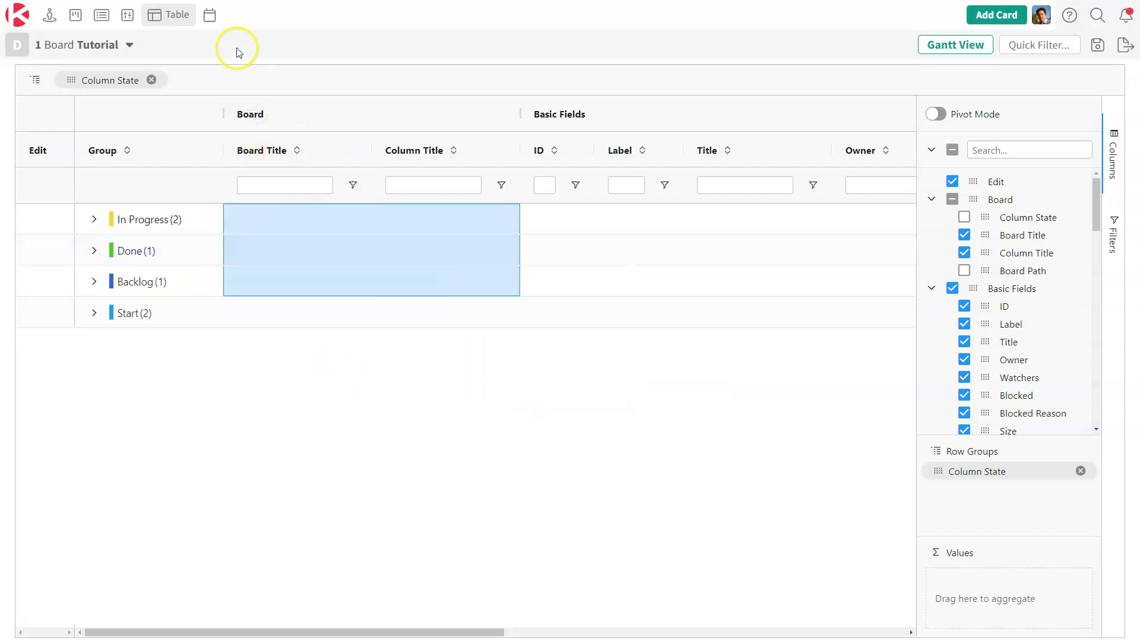
# Step: Show the Tutorial board in Calendar view for 10/2022 and check the Month period choices
pyautogui.click(210, 17)
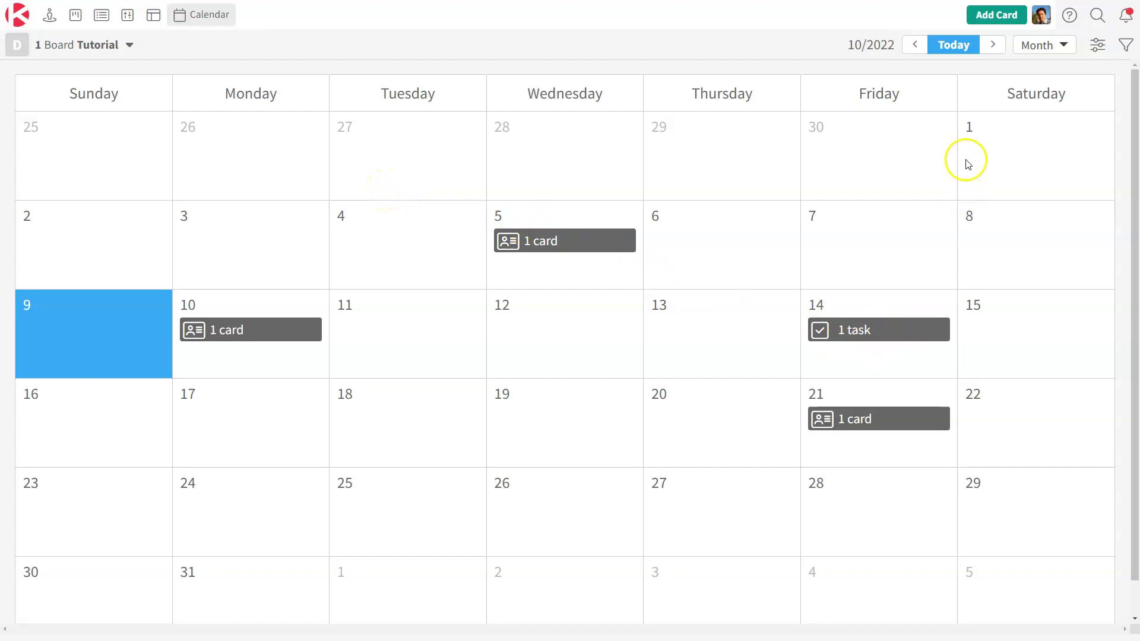
pyautogui.click(1037, 47)
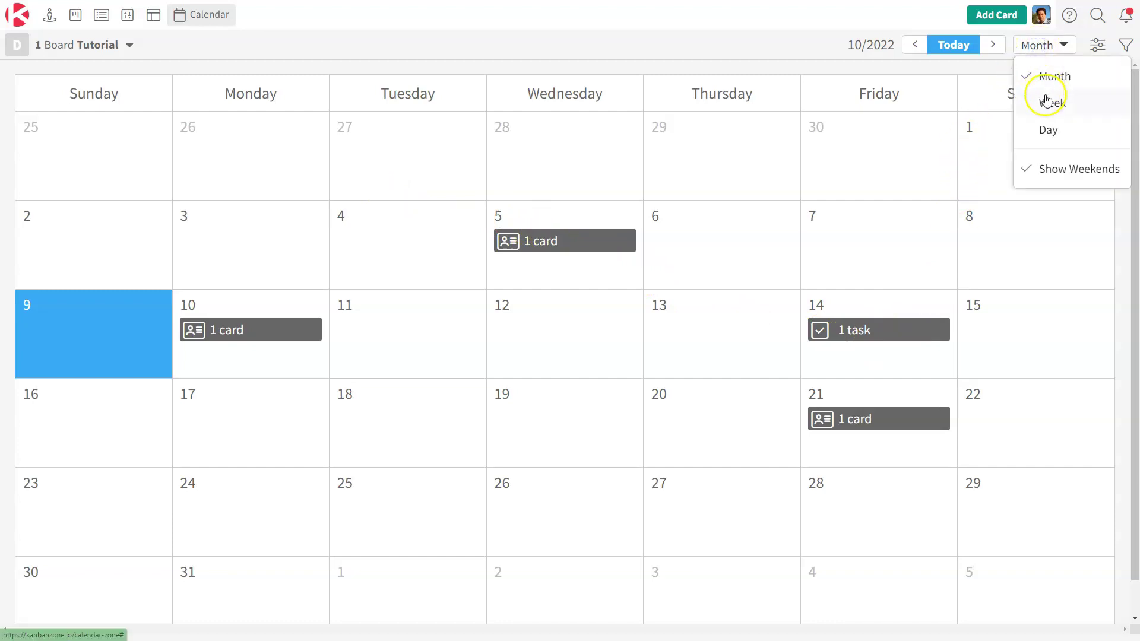
pyautogui.click(488, 40)
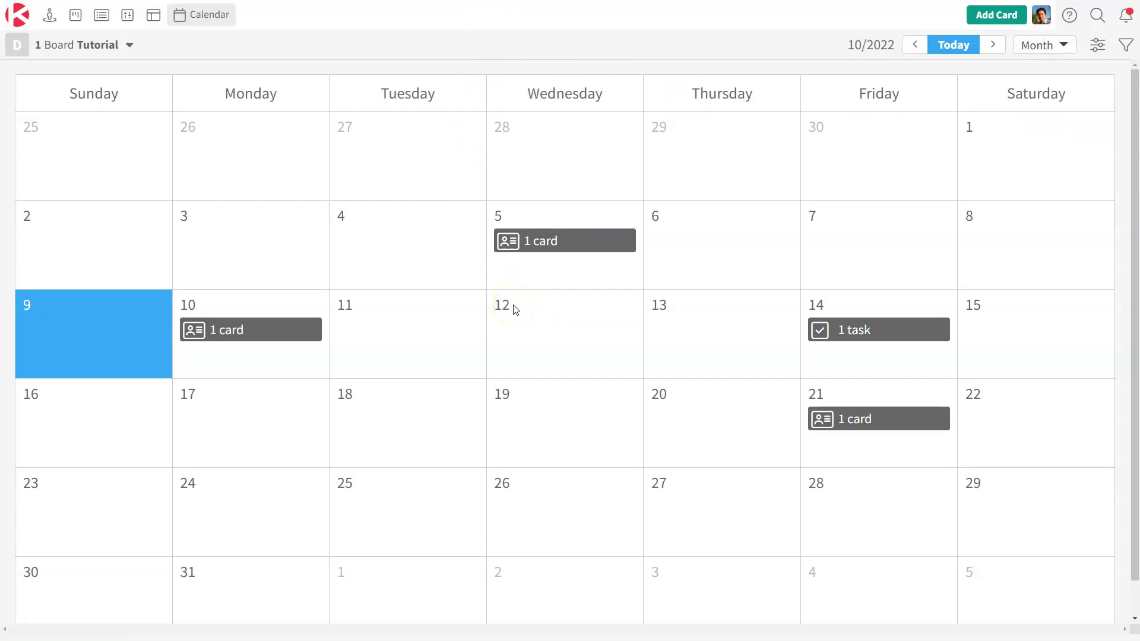
# Step: Go to My Zone and highlight the My Focus Min 1 / Max 3 limits
pyautogui.click(50, 15)
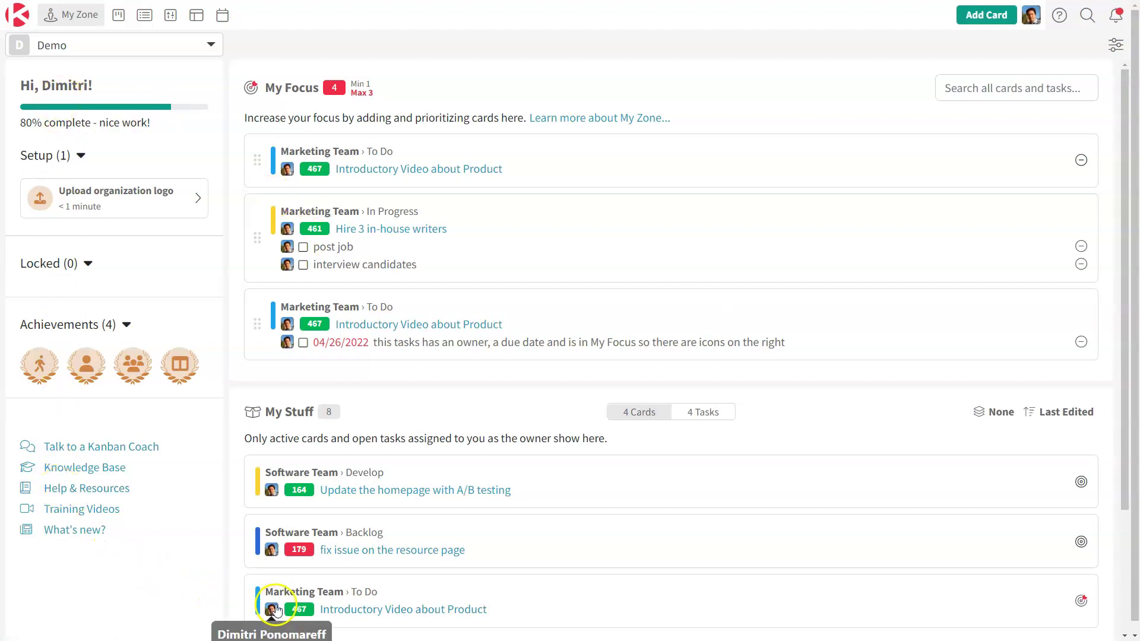
pyautogui.moveTo(377, 94); pyautogui.dragTo(342, 86)
pyautogui.click(482, 89)
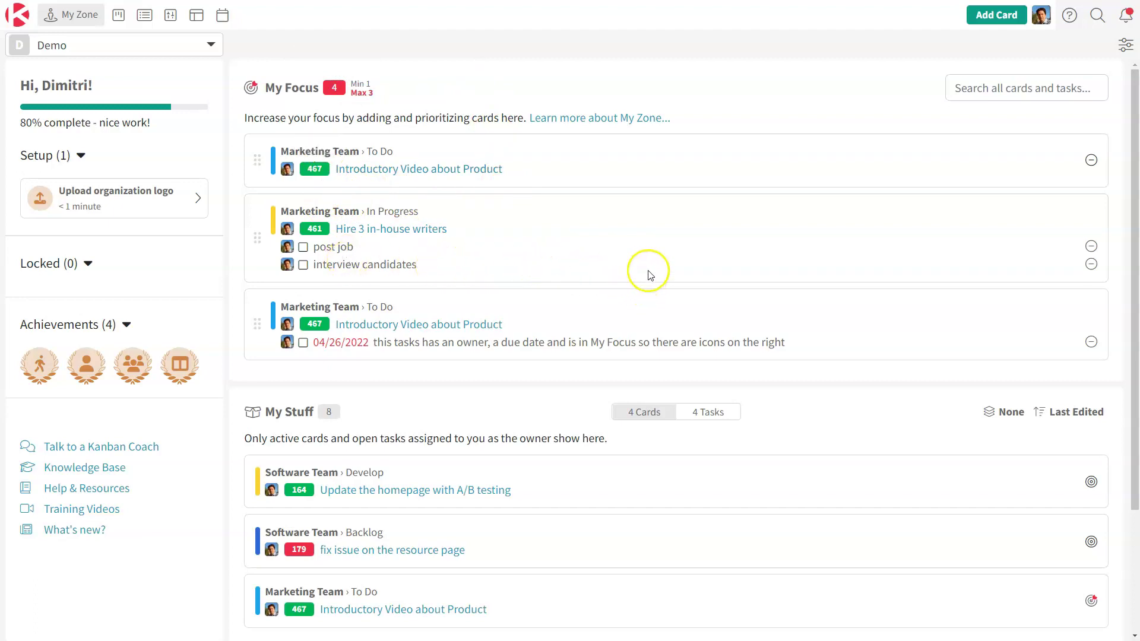
# Step: Show 4 Tasks in My Stuff, expand watched Marketing Team cards, and return to the top
pyautogui.scroll(-3, 648, 267)
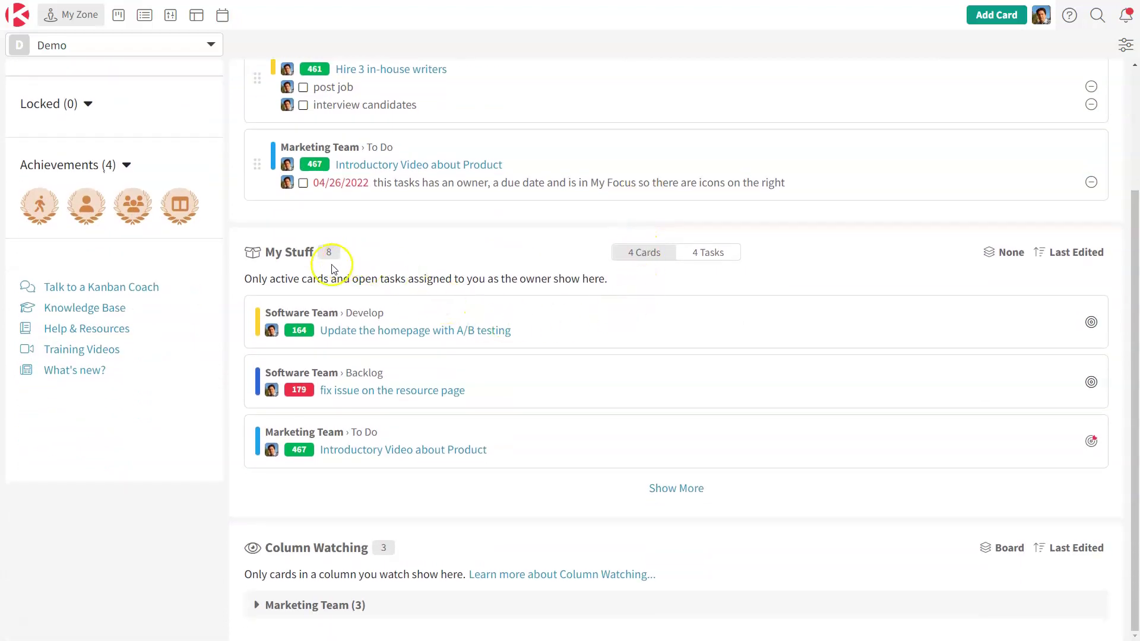
pyautogui.click(722, 253)
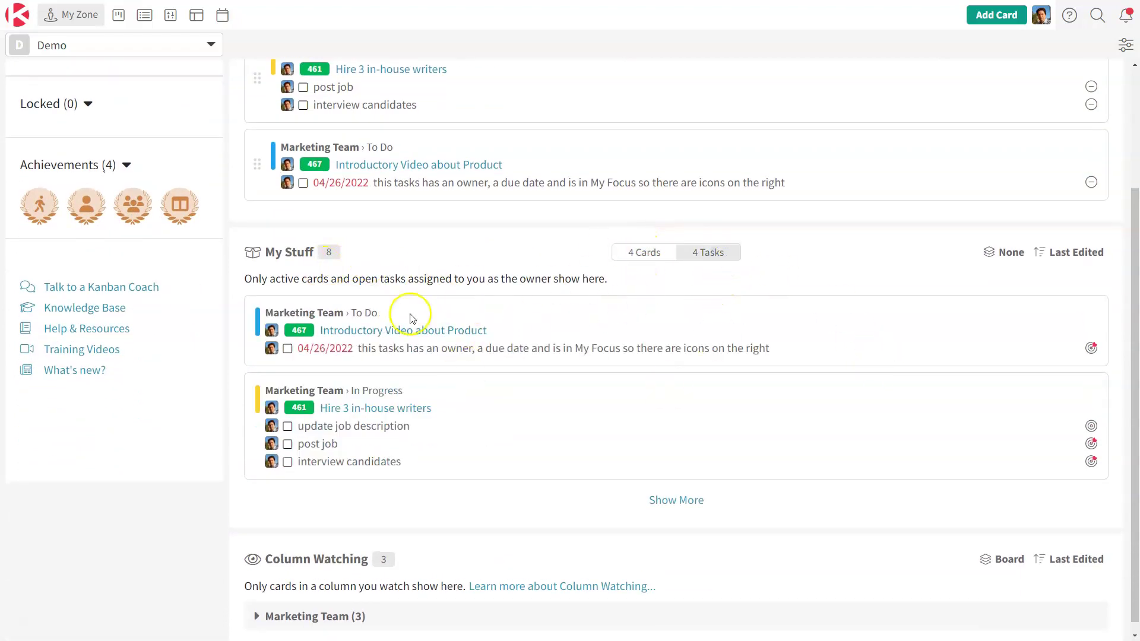
pyautogui.scroll(-1, 579, 381)
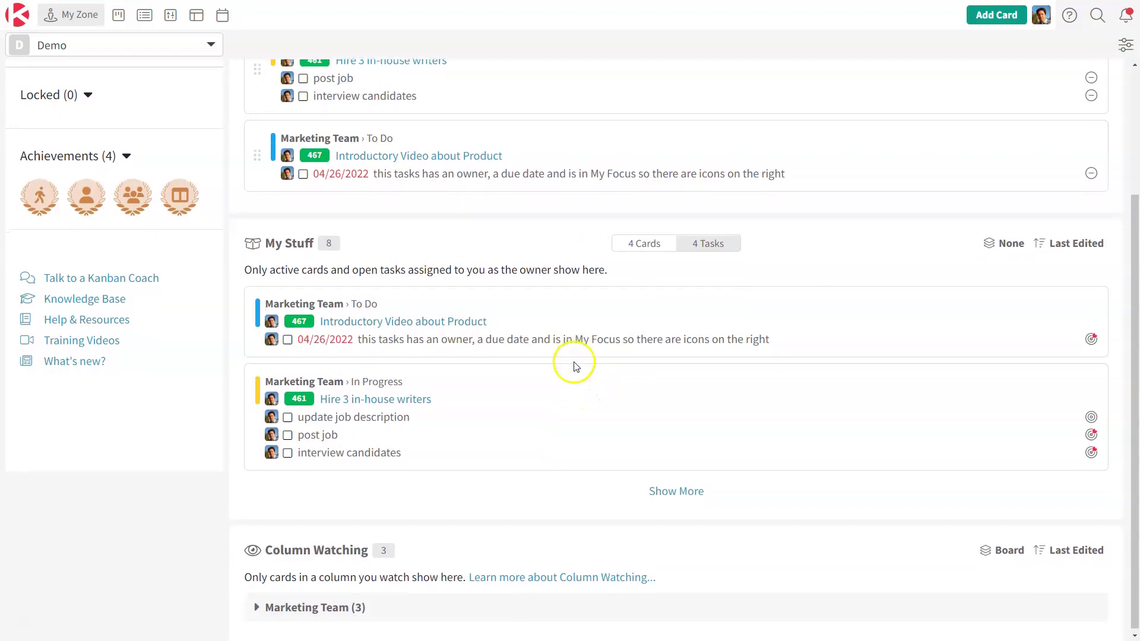
pyautogui.click(322, 607)
pyautogui.scroll(-3, 453, 446)
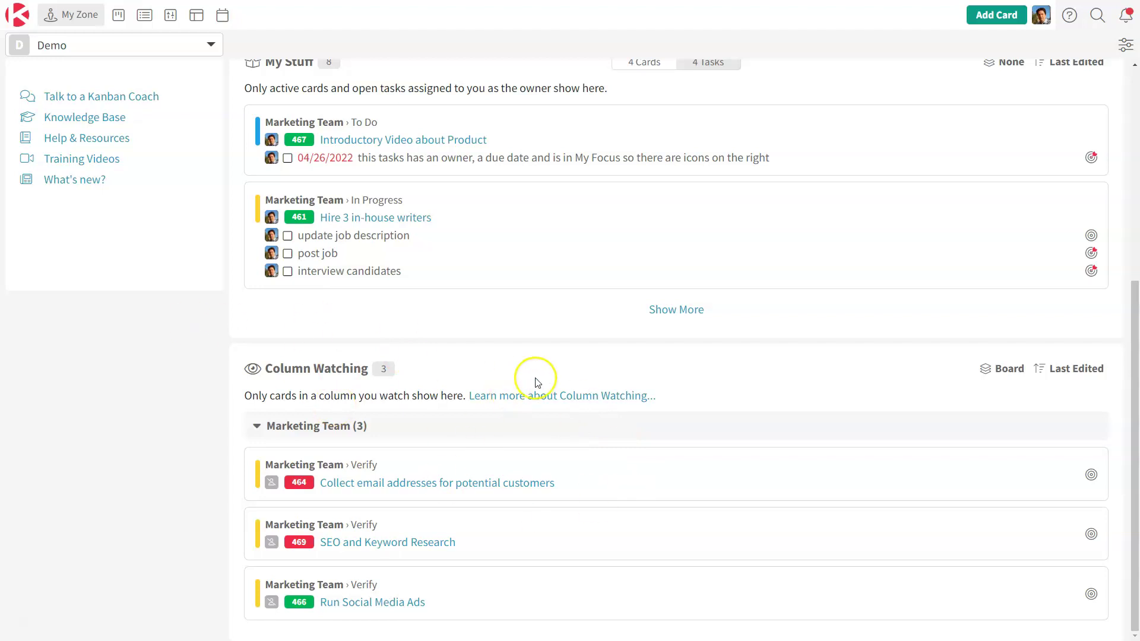
pyautogui.scroll(1, 566, 386)
pyautogui.scroll(5, 588, 398)
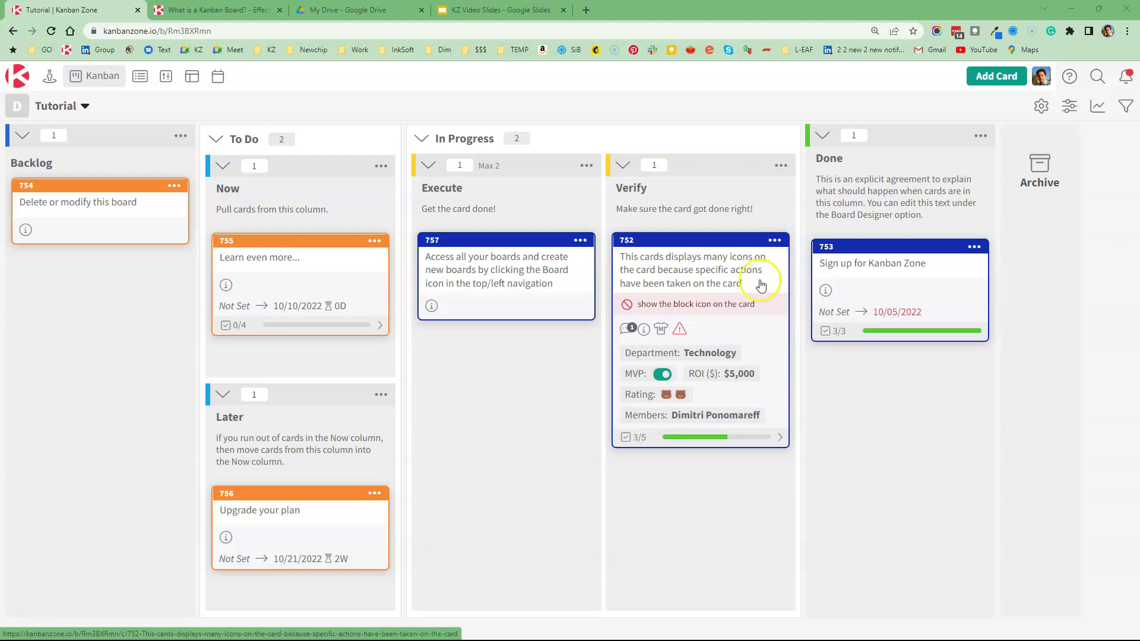
pyautogui.click(721, 277)
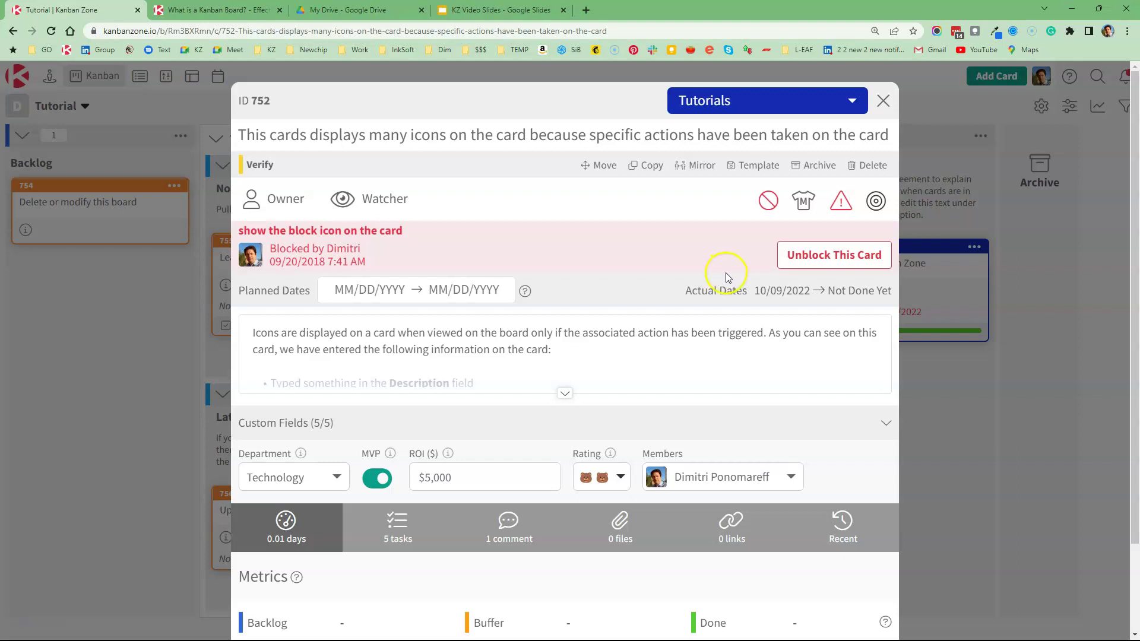
pyautogui.click(397, 529)
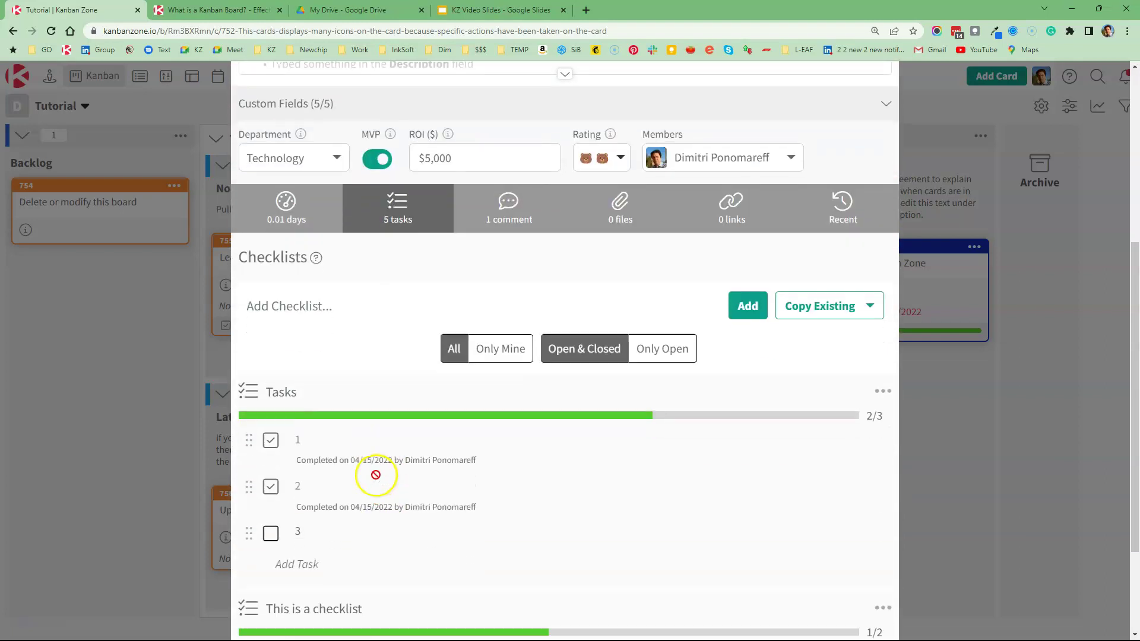
pyautogui.scroll(5, 487, 451)
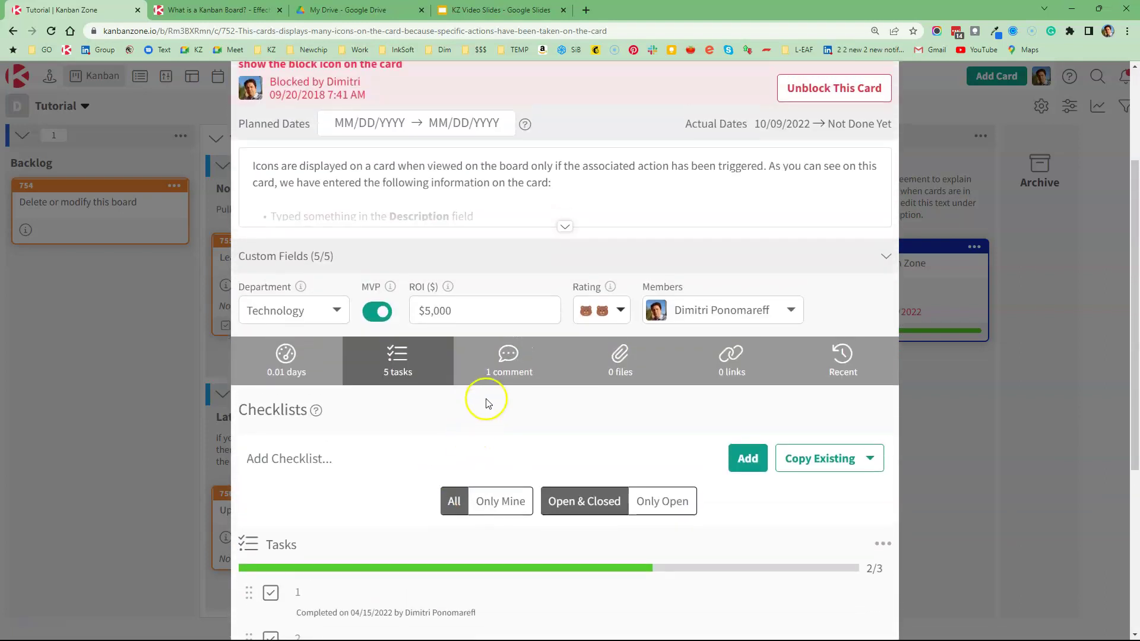
pyautogui.click(500, 374)
pyautogui.click(517, 383)
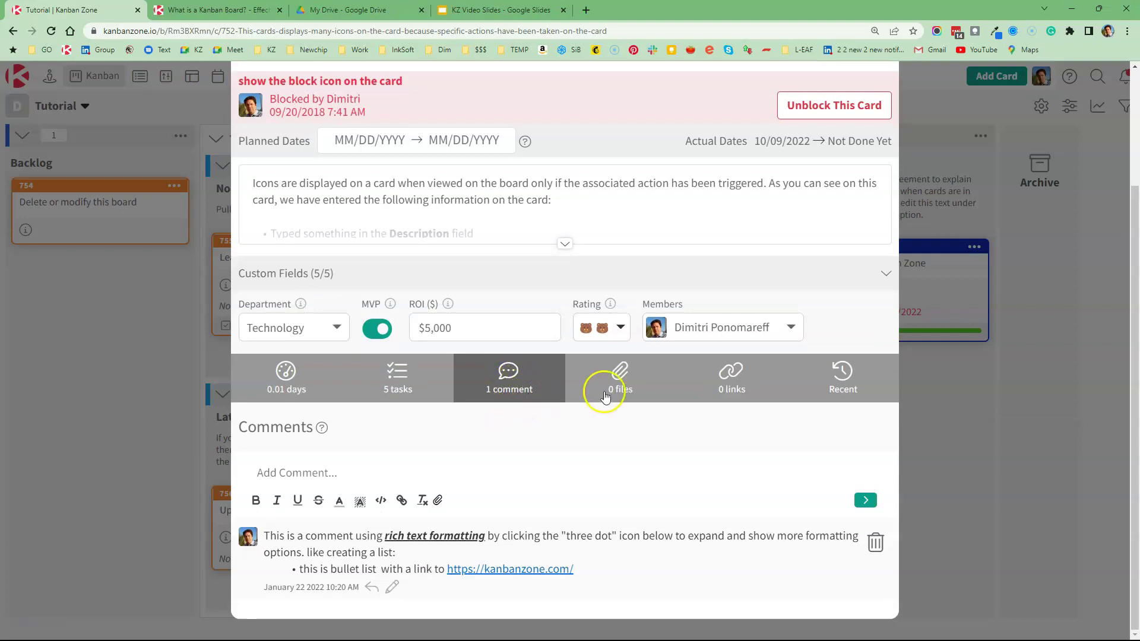
pyautogui.click(627, 383)
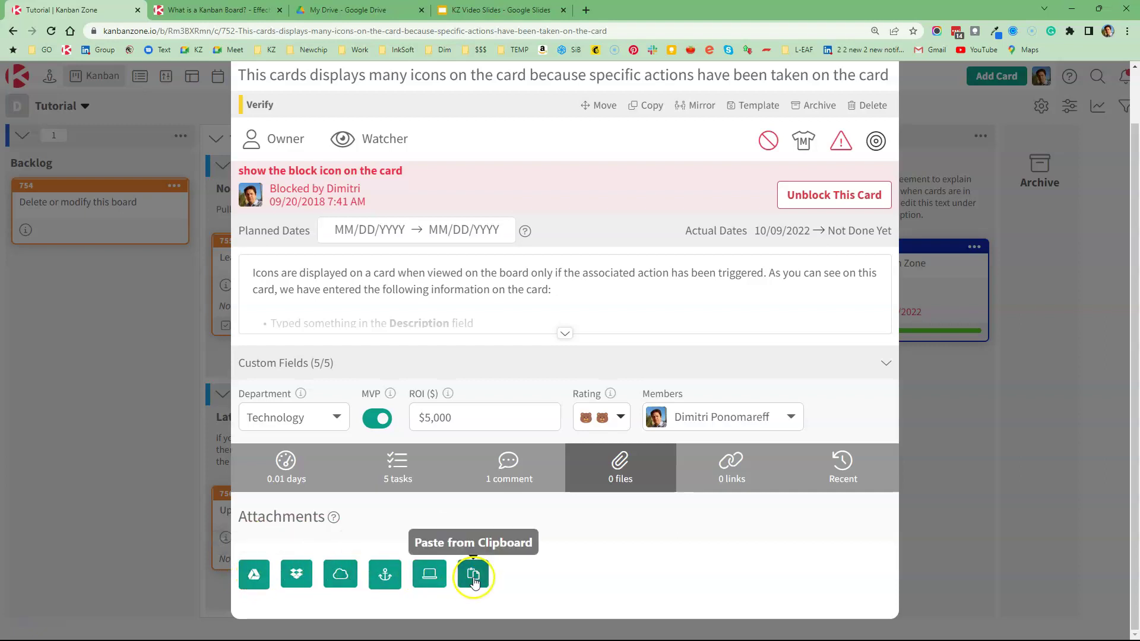
pyautogui.click(736, 471)
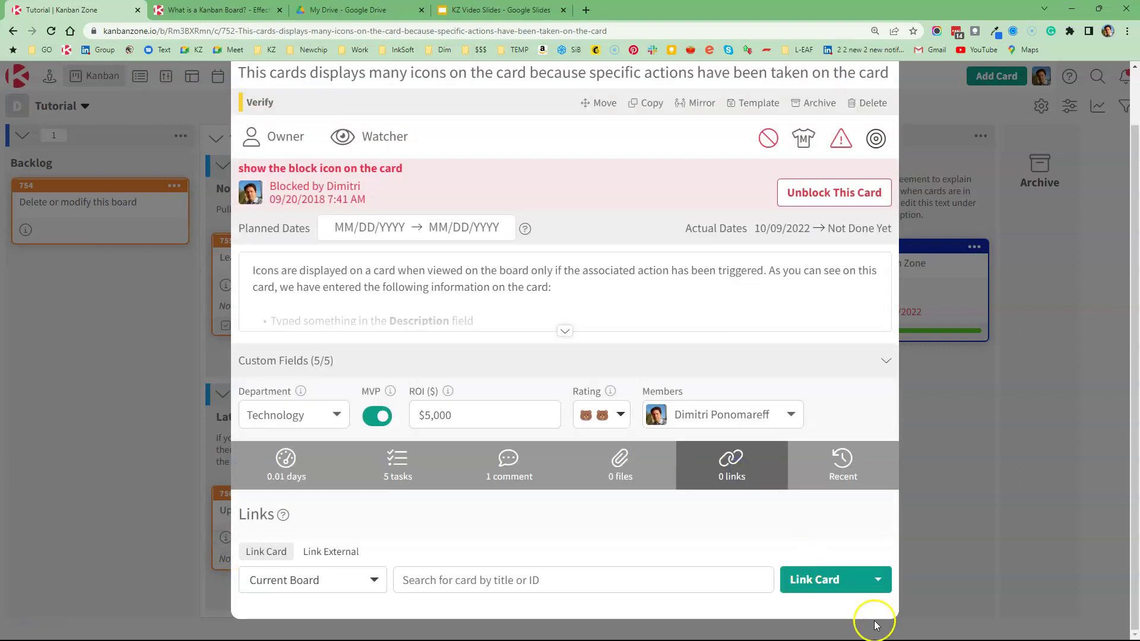
pyautogui.click(855, 582)
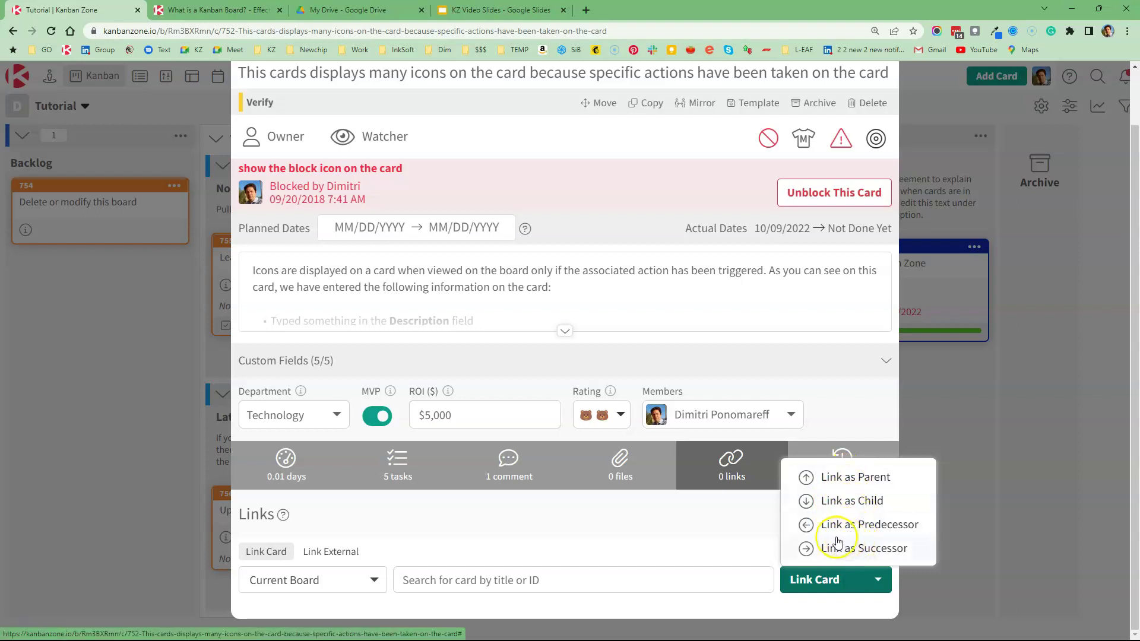
pyautogui.click(714, 531)
pyautogui.click(848, 474)
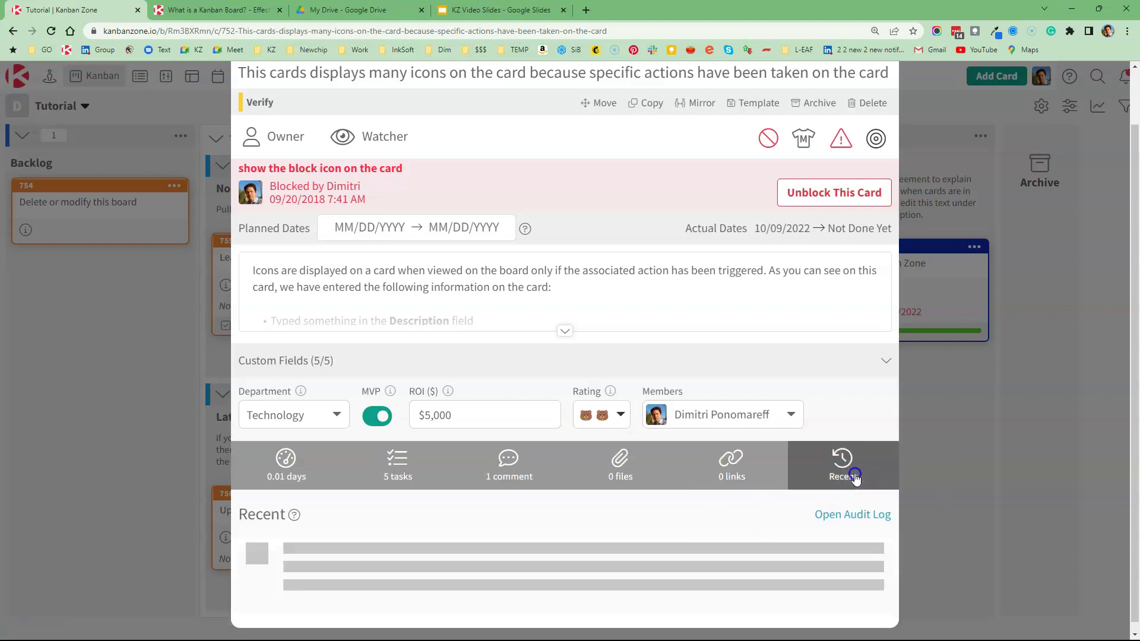
pyautogui.scroll(2, 848, 478)
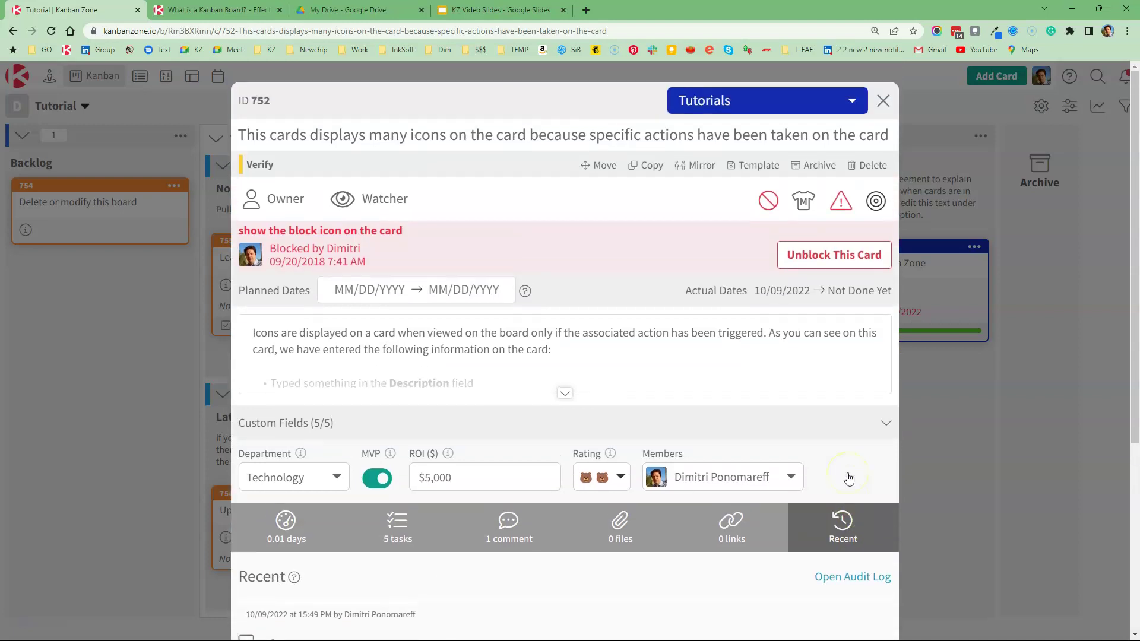
pyautogui.click(884, 101)
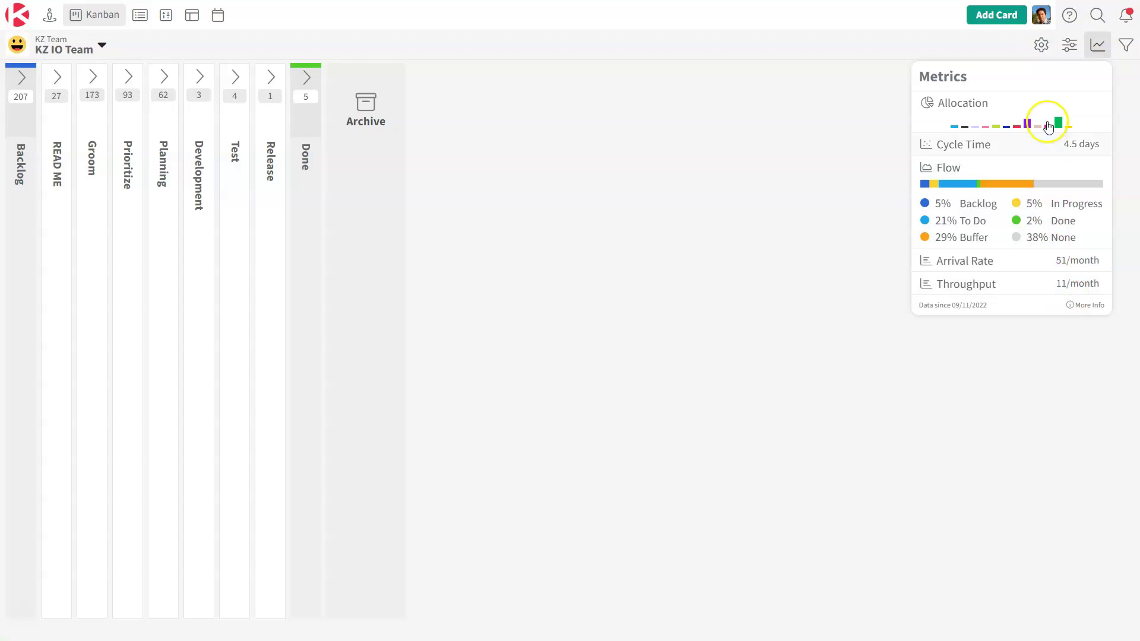
# Step: Open the Allocation report, try Table and Both views, then switch the report to Flow
pyautogui.click(1049, 116)
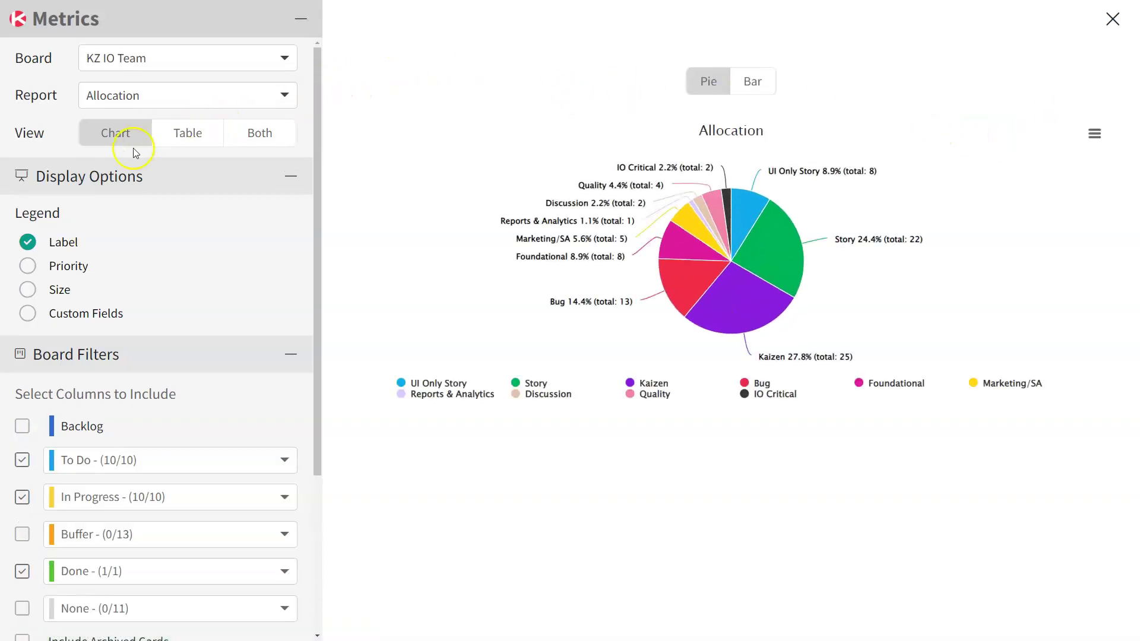
pyautogui.click(184, 140)
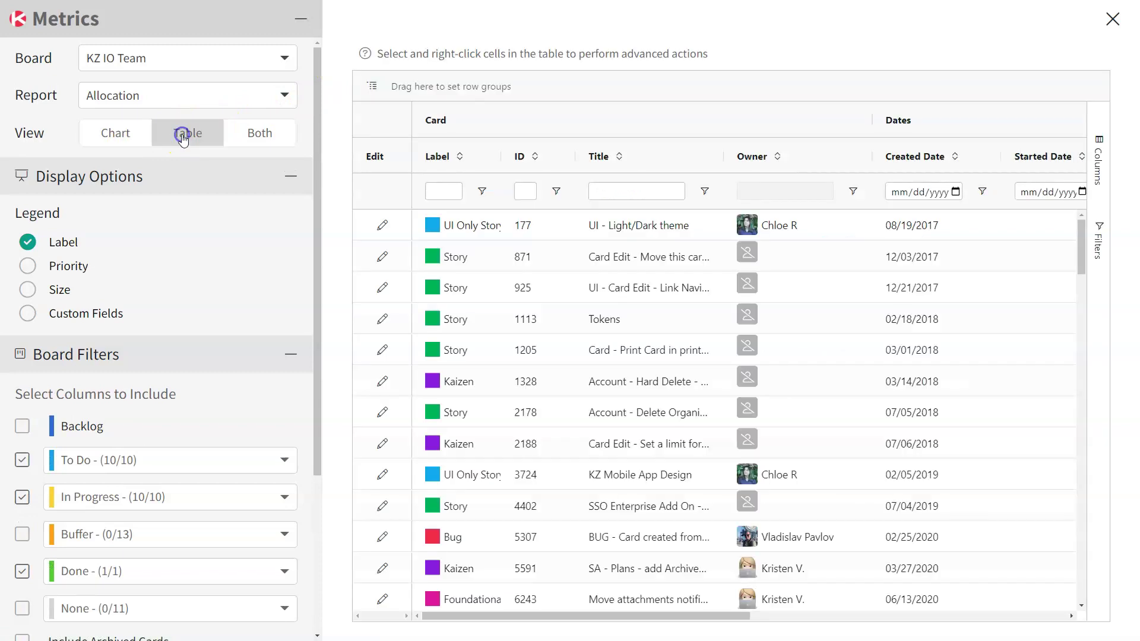
pyautogui.click(241, 147)
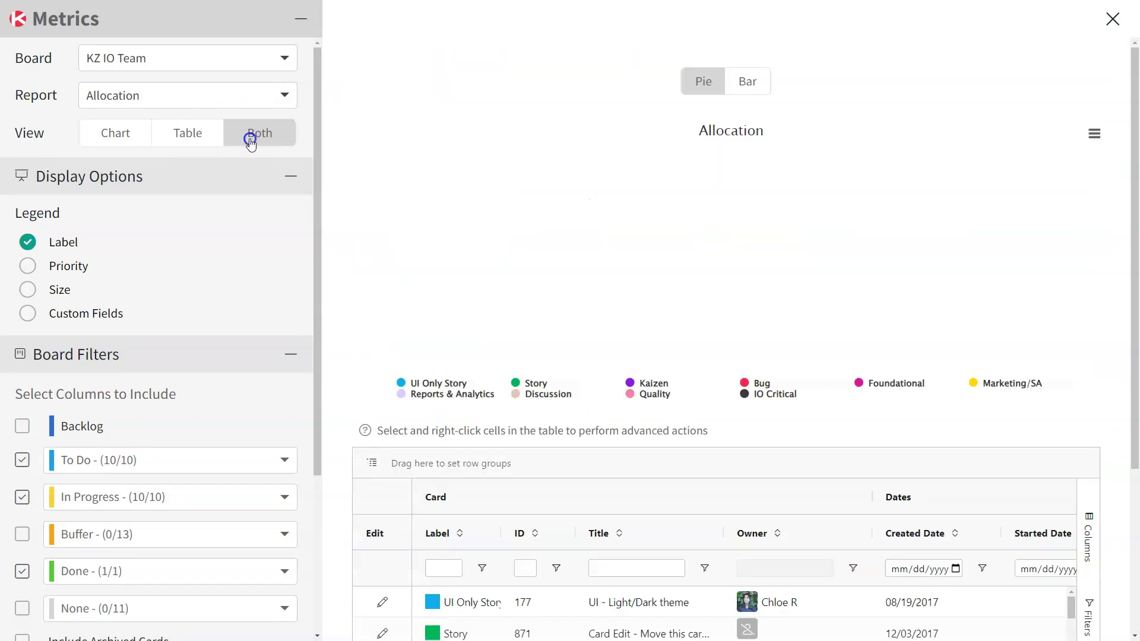
pyautogui.click(239, 98)
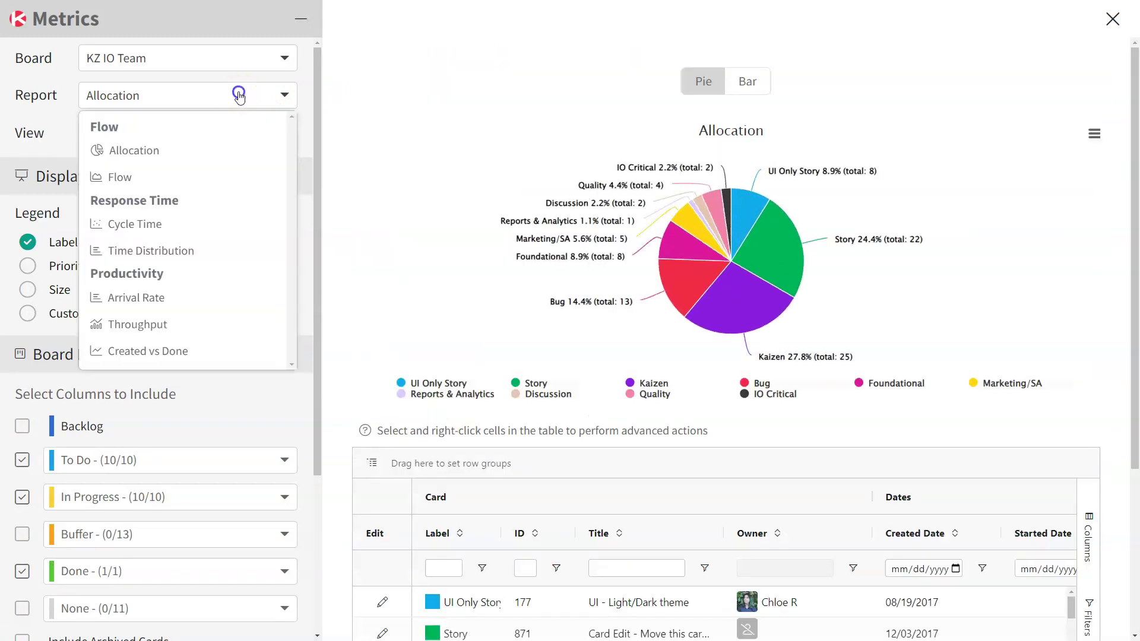
pyautogui.click(208, 177)
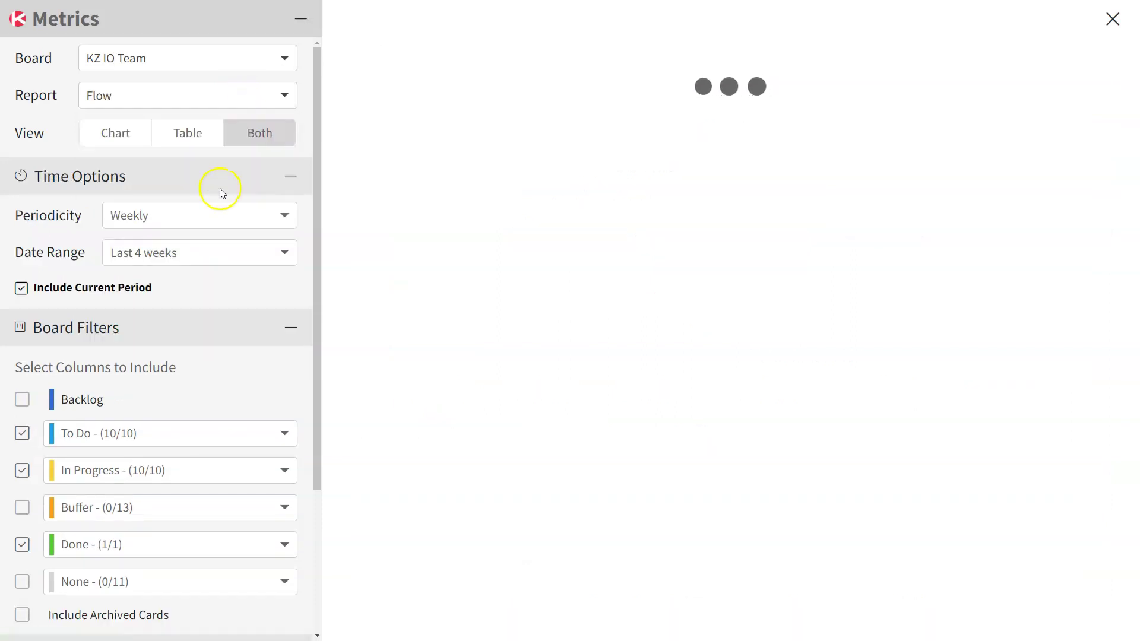
# Step: Include the Backlog and Buffer columns and collapse the Metrics sidebar to widen the report
pyautogui.scroll(-3, 82, 226)
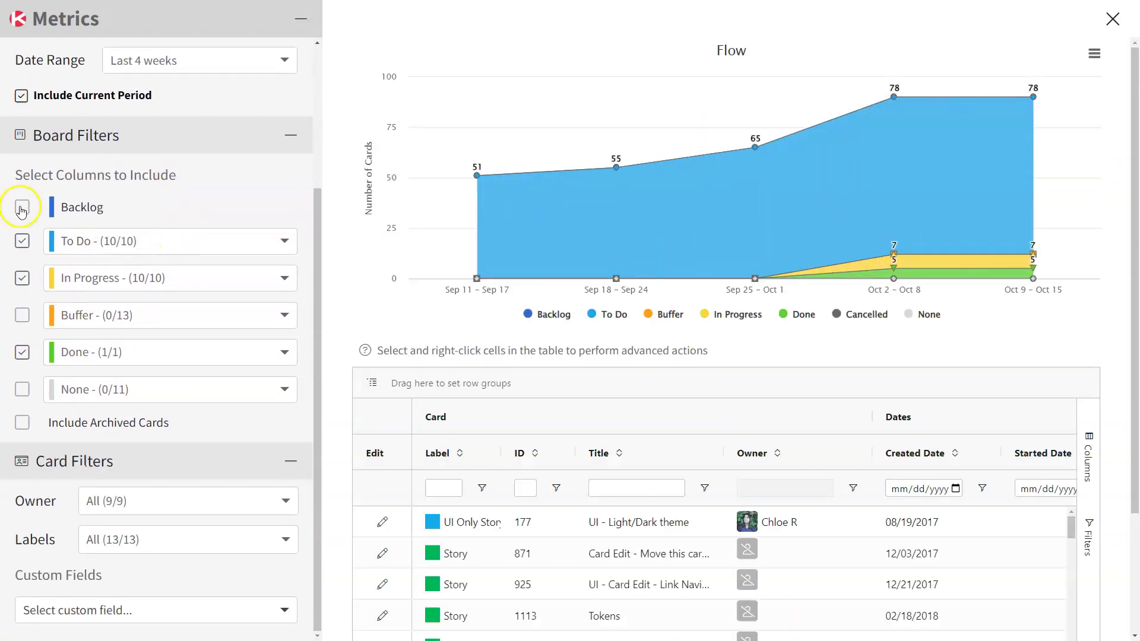
pyautogui.click(22, 208)
pyautogui.click(27, 318)
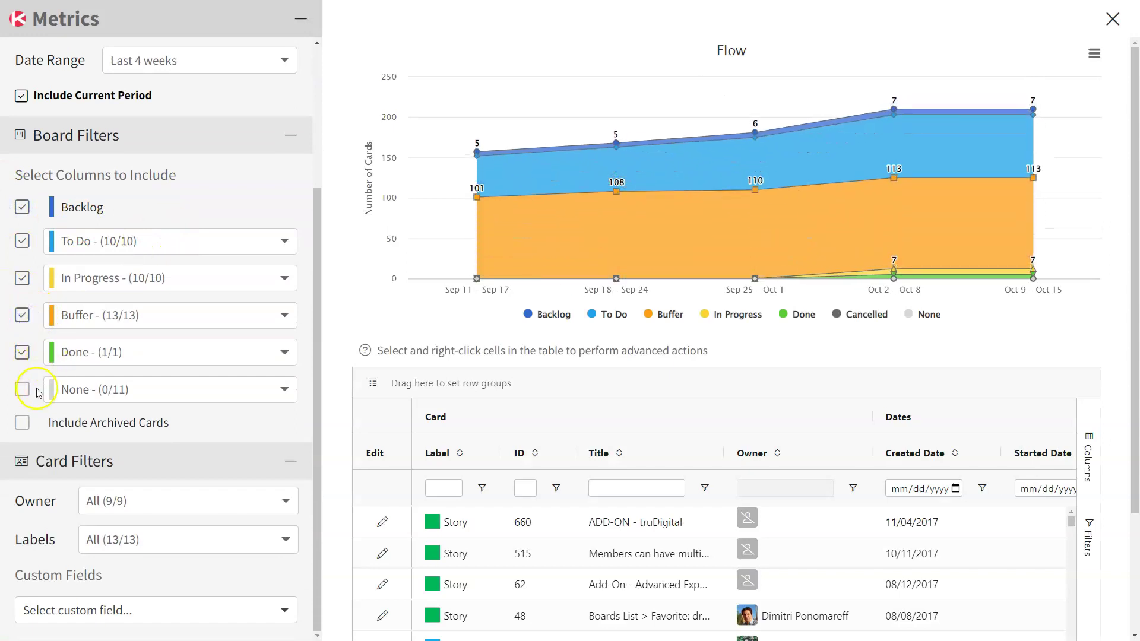
pyautogui.scroll(3, 127, 326)
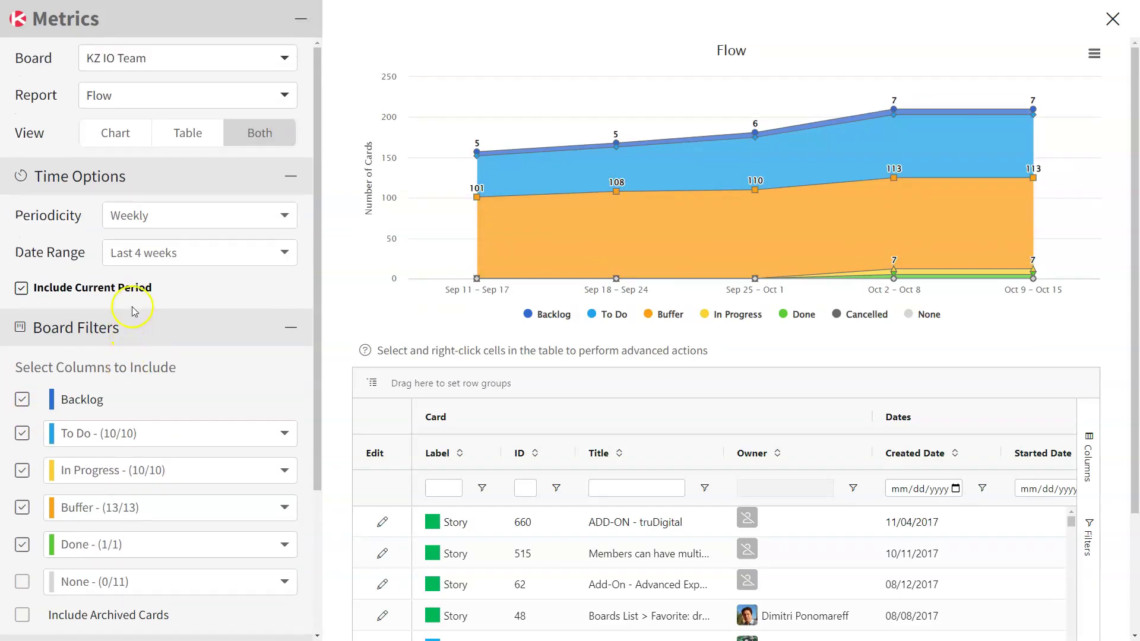
pyautogui.click(302, 18)
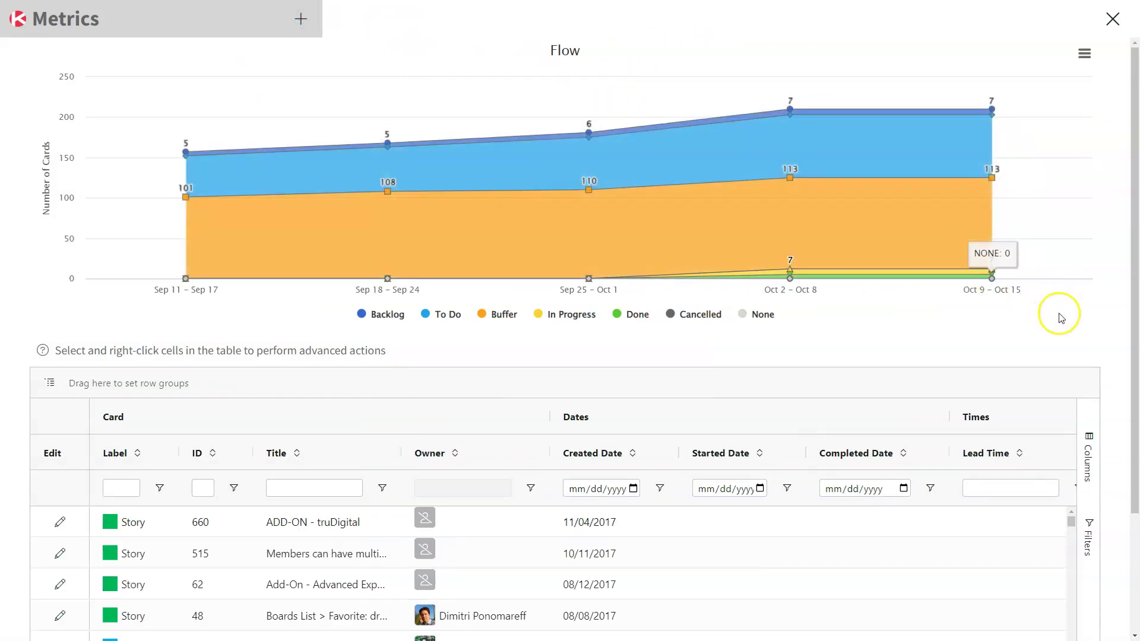